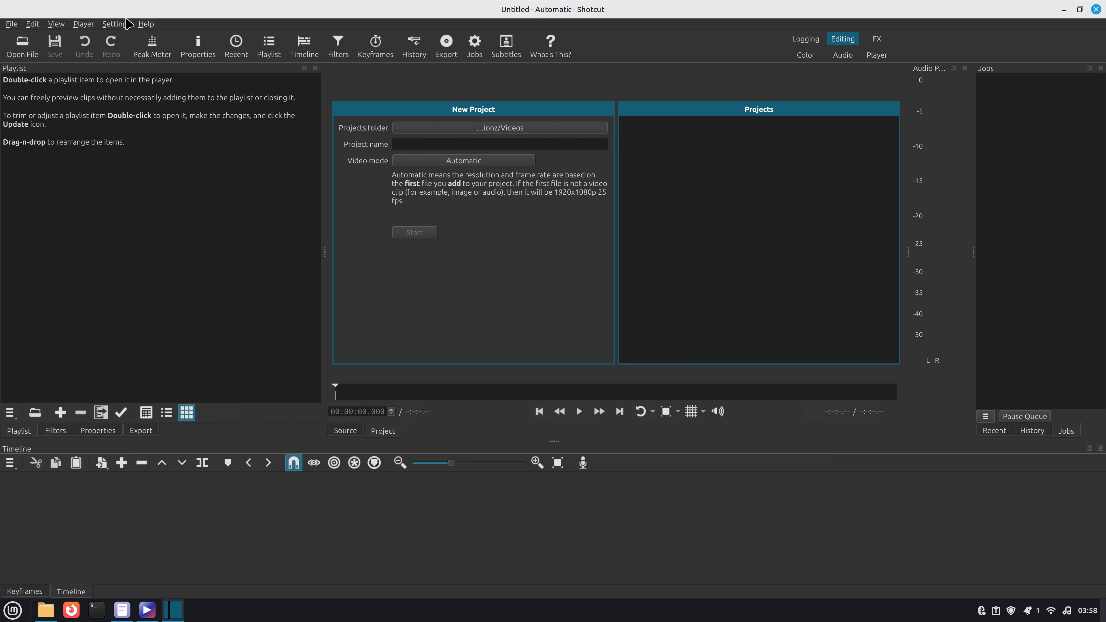
click(121, 23)
mouse_move(139, 24)
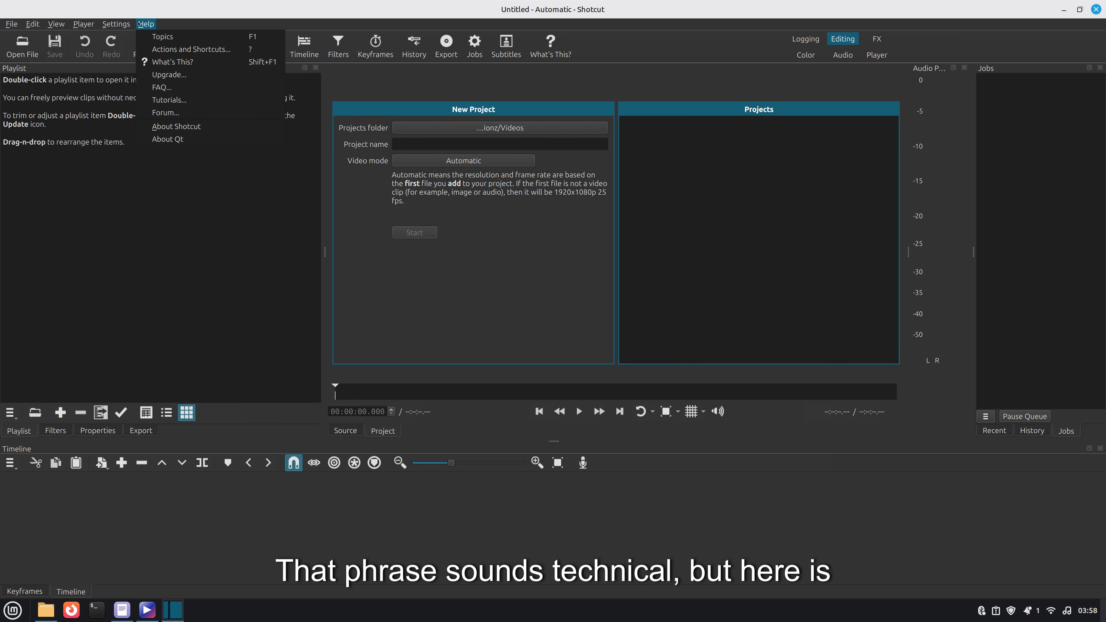
mouse_move(91, 25)
mouse_move(56, 24)
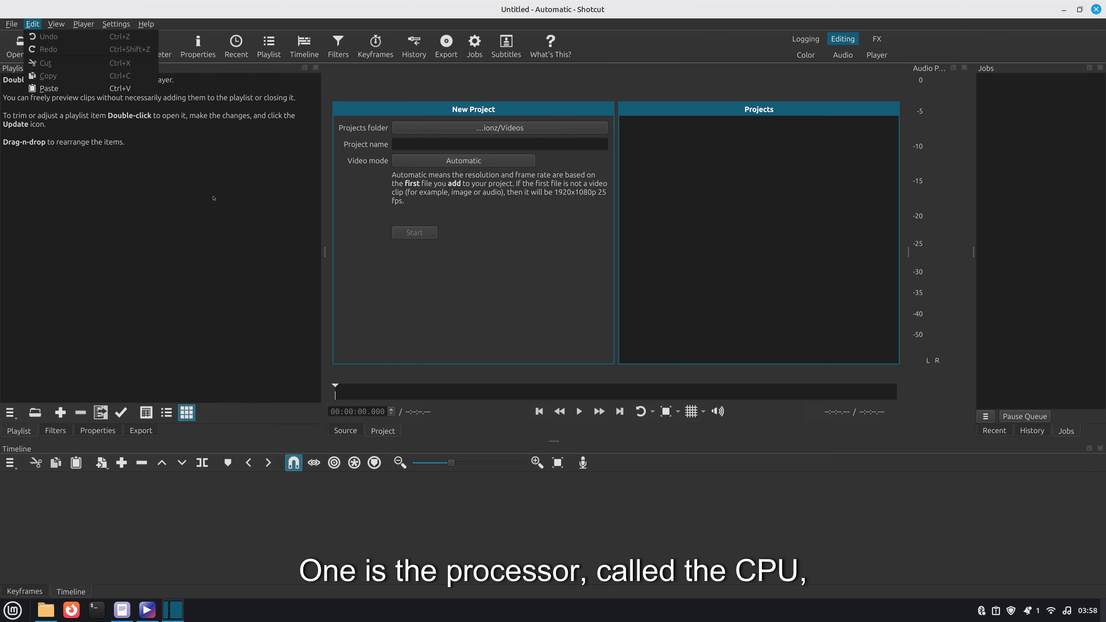
click(219, 188)
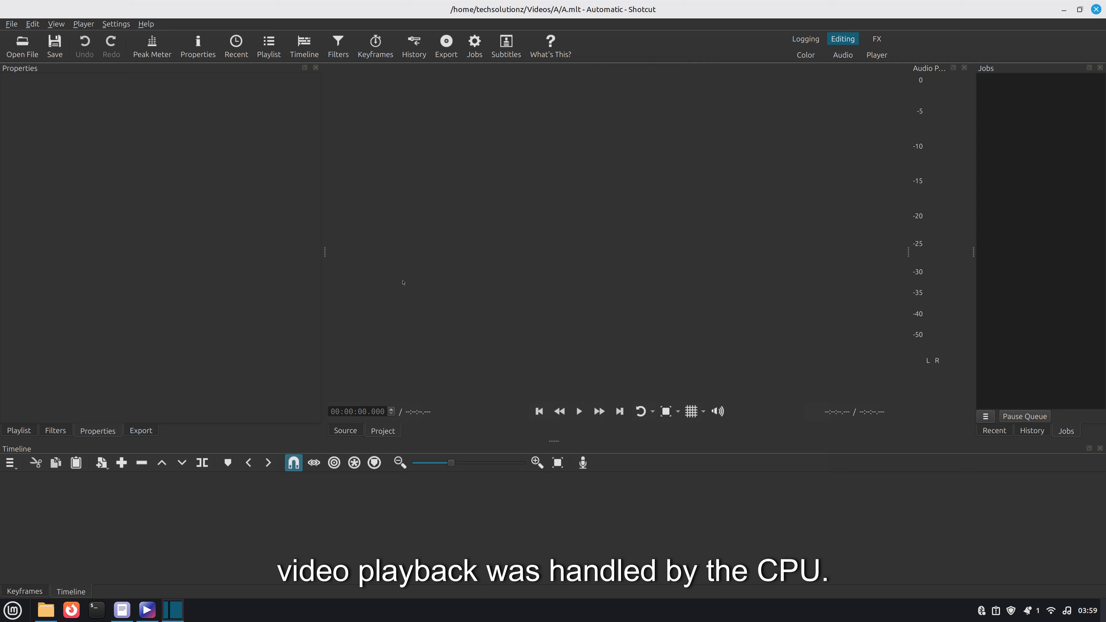
- Open the video files 1.mp4 and 4.mp4 together from the Videos folder
key(ctrl+o)
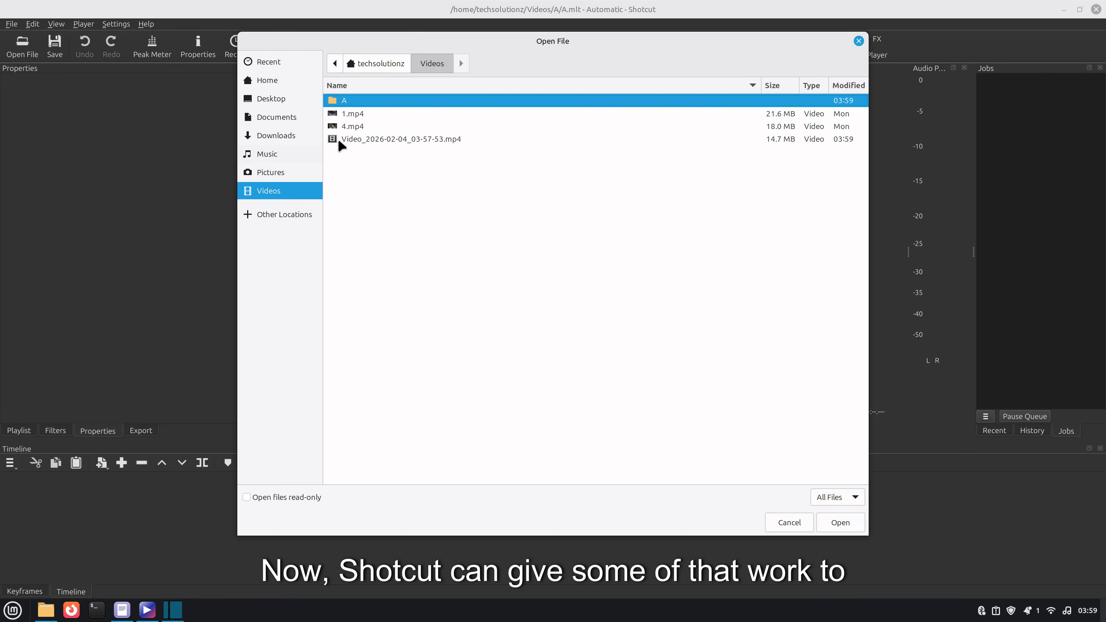
click(360, 127)
ctrl+click(362, 114)
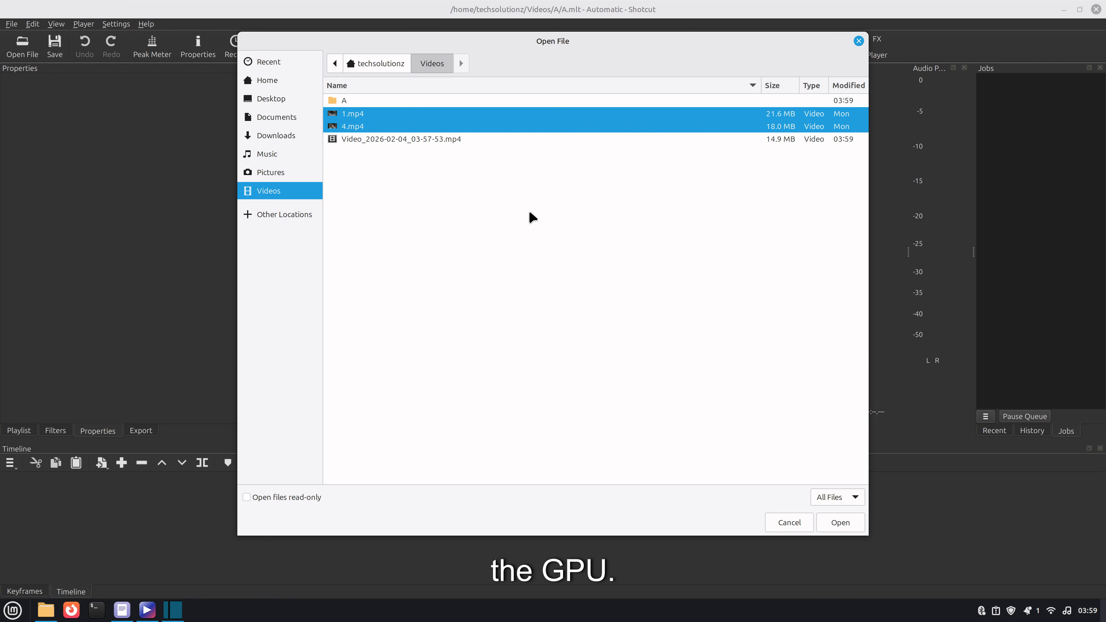
click(840, 522)
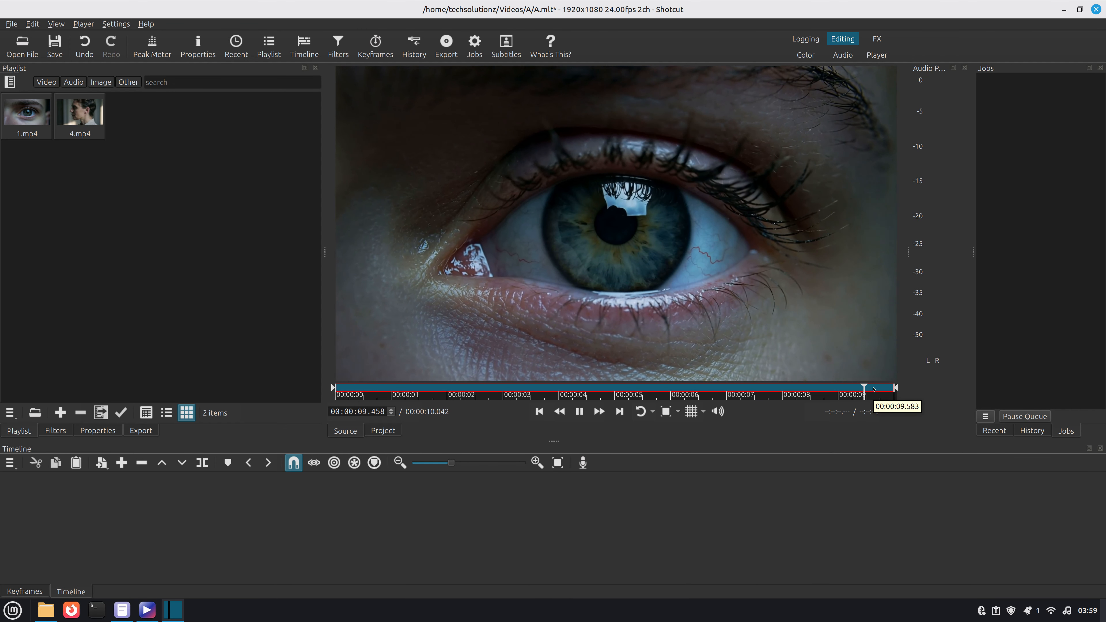
- Scrub and play through the 1.mp4 clip in the source player to preview it
click(369, 392)
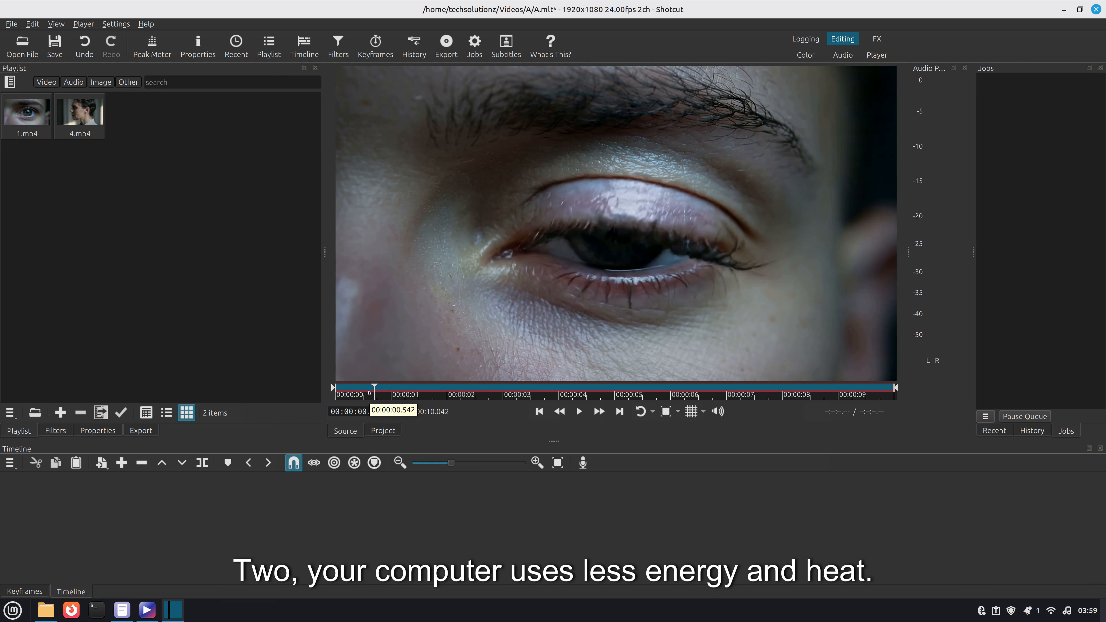
click(477, 391)
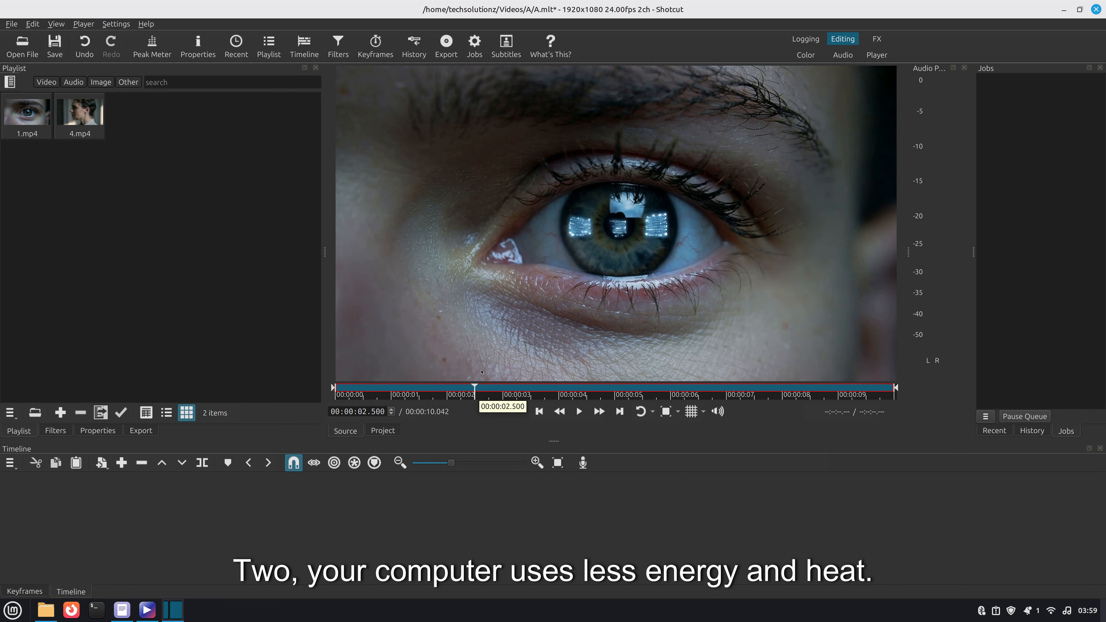
click(537, 387)
click(620, 387)
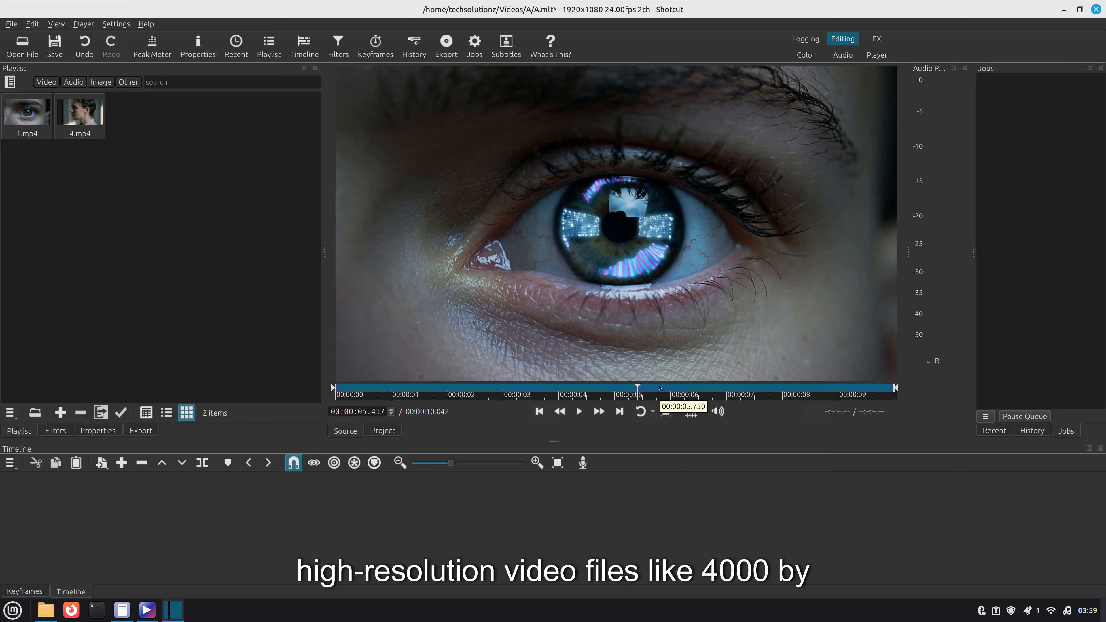
click(773, 386)
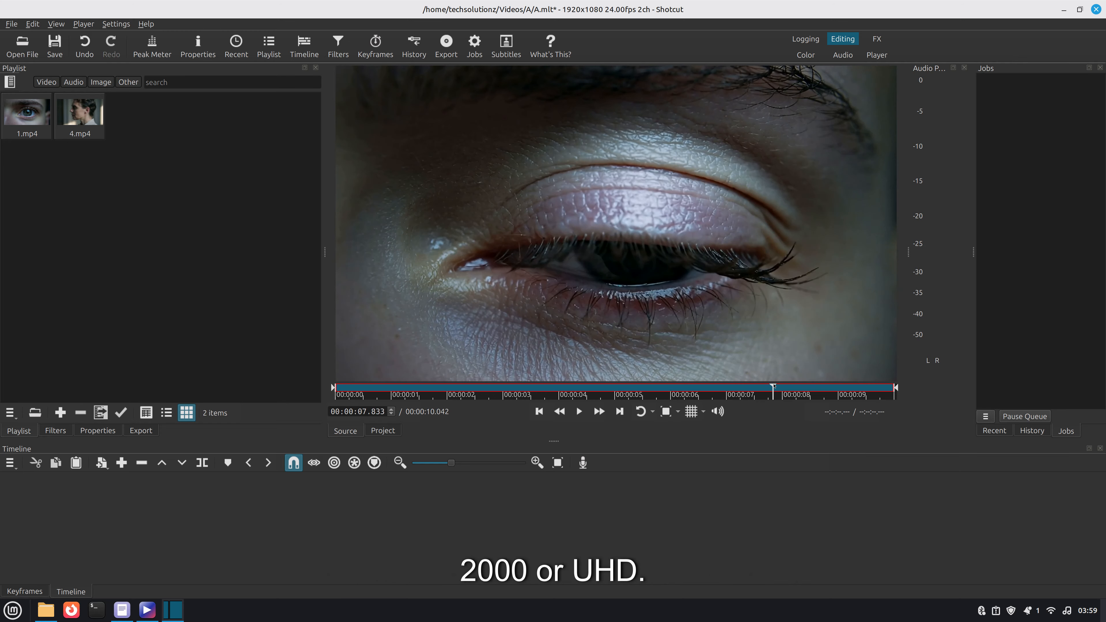
click(400, 388)
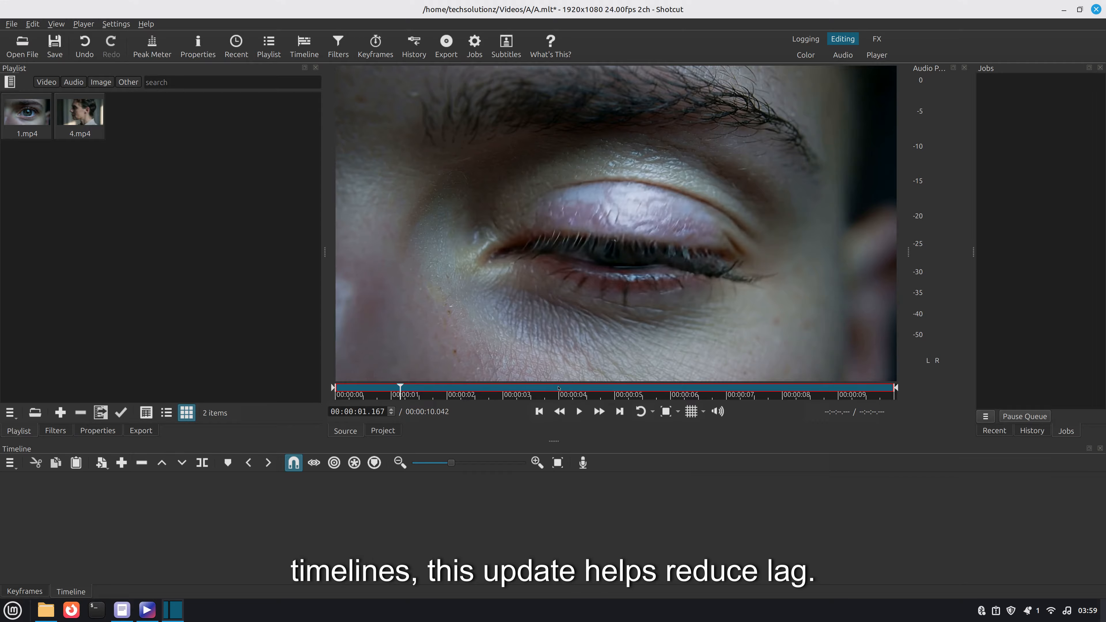
click(576, 410)
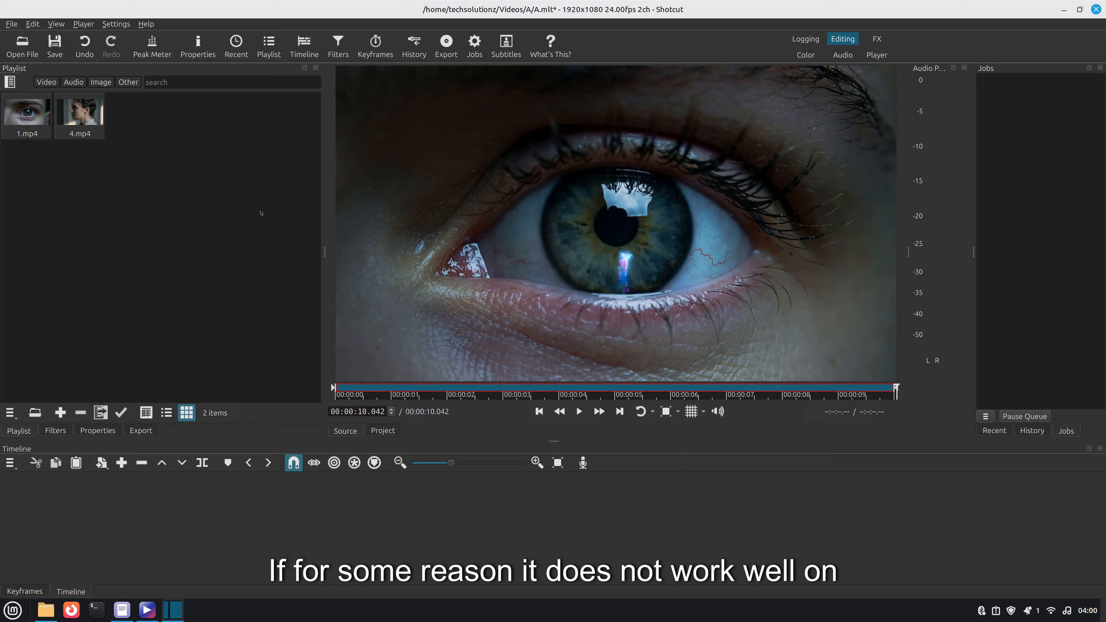
click(393, 388)
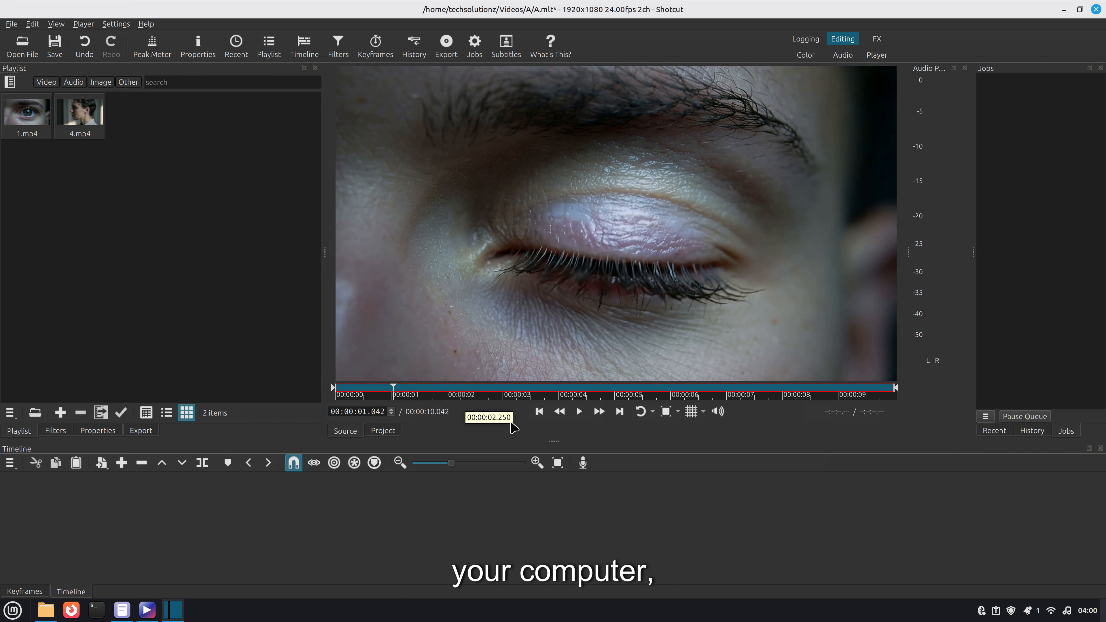
- Play the 4.mp4 clip in the source player and check CPU load in System Monitor before closing it
double_click(80, 114)
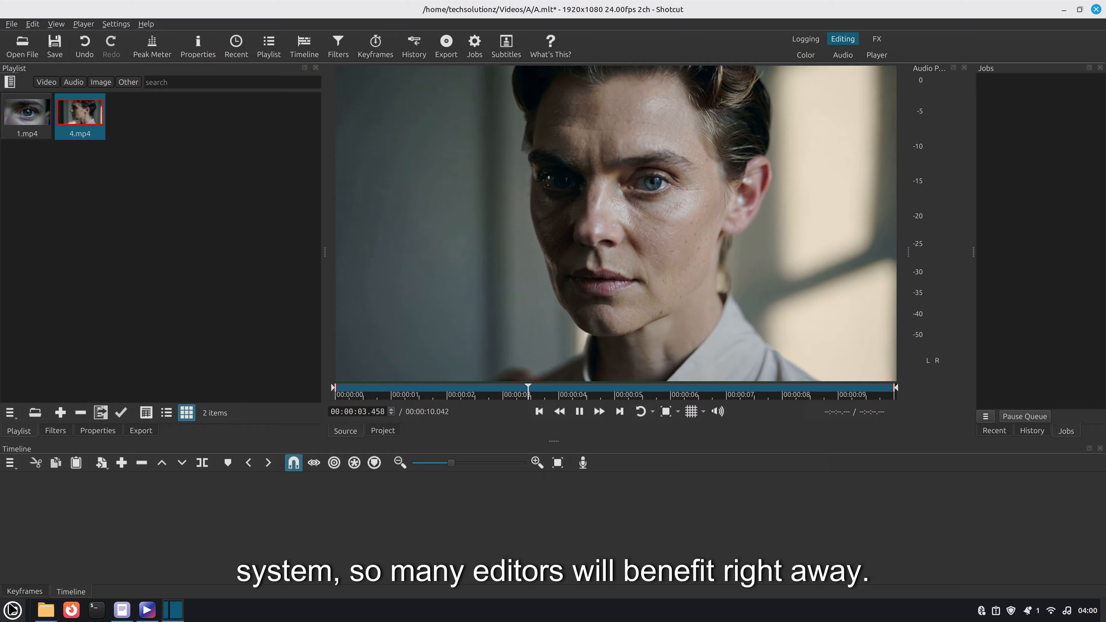
key(super)
text(mon)
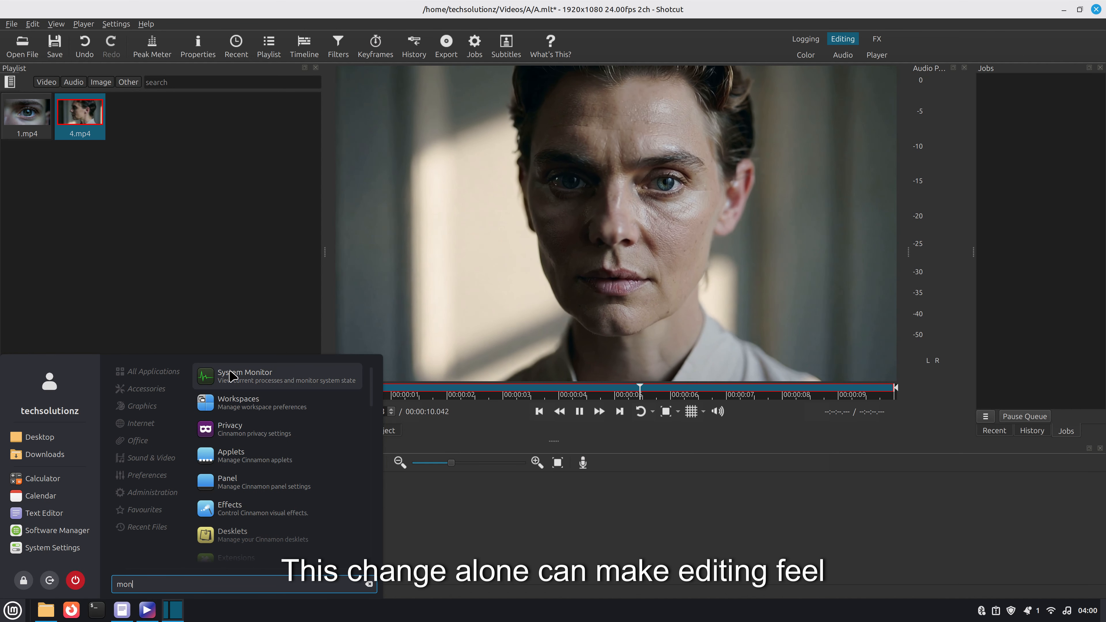
key(Return)
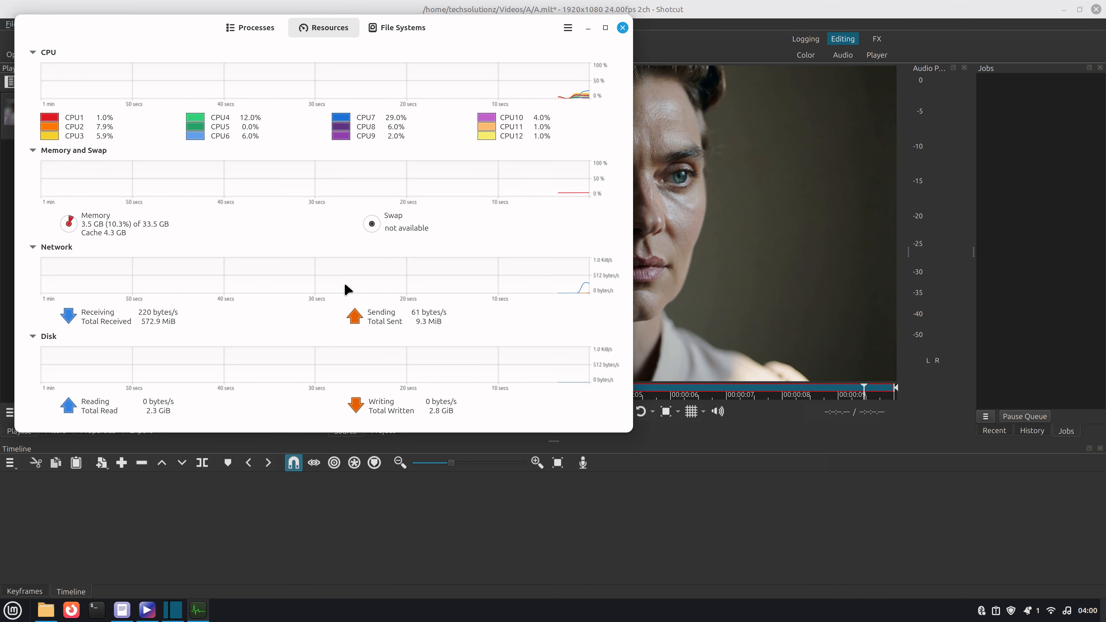
click(622, 28)
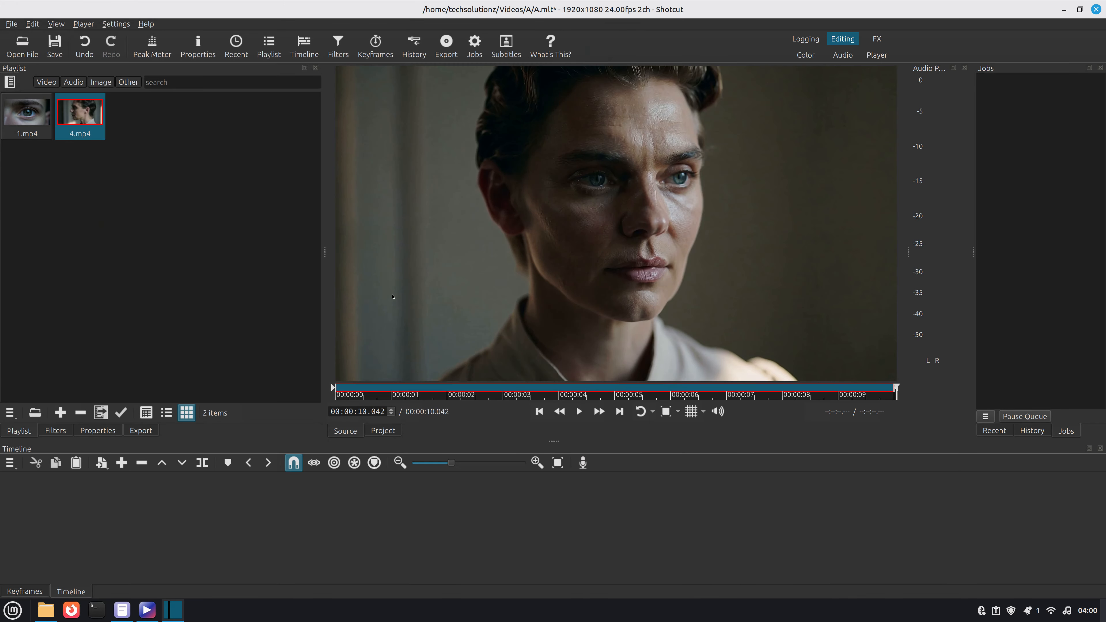
click(578, 411)
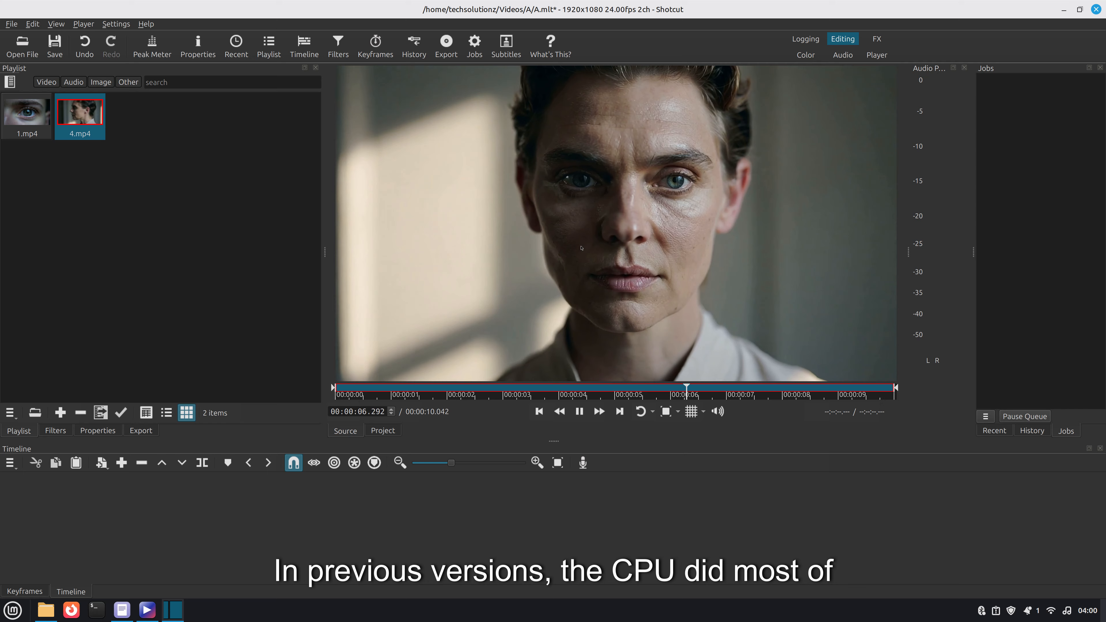
- Add 1.mp4 and then 4.mp4 one after the other onto the V1 timeline track
click(31, 117)
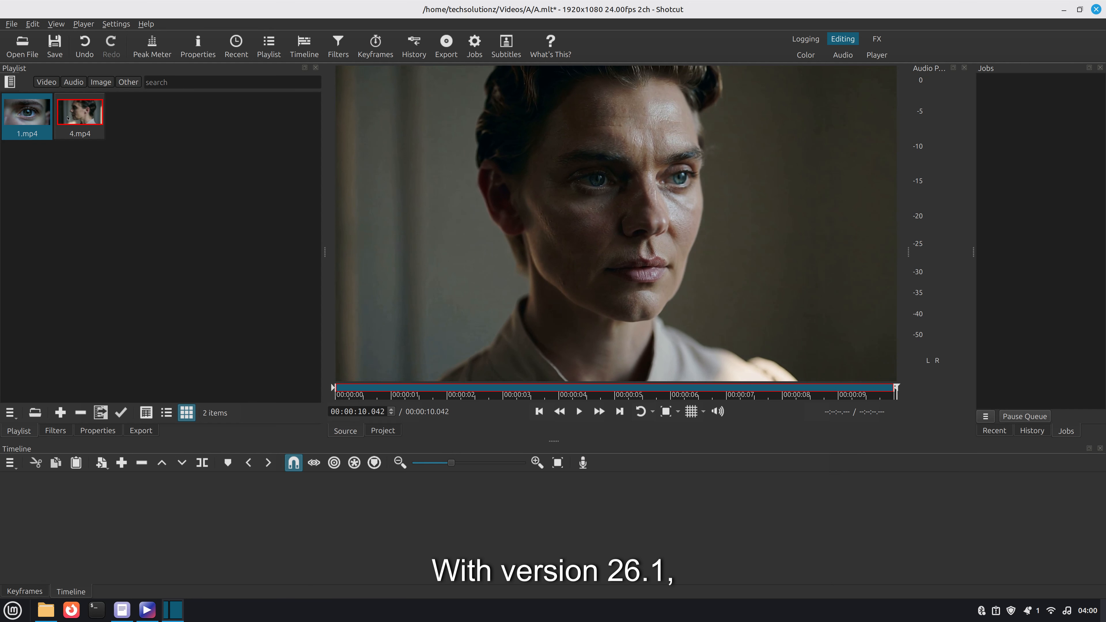
drag(39, 171, 8, 513)
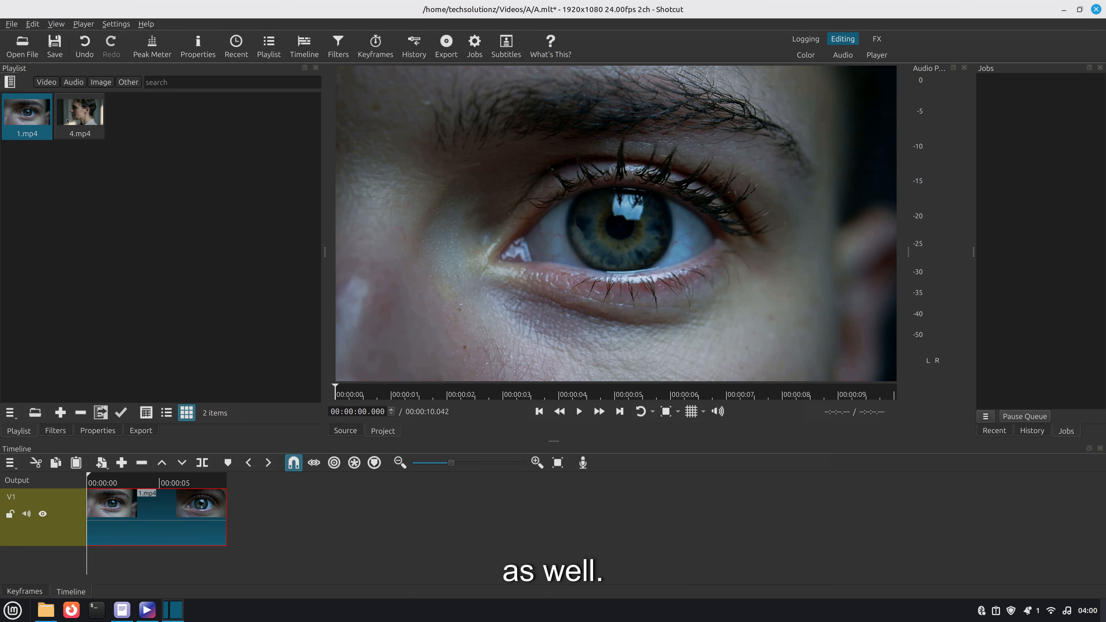
drag(78, 115, 275, 484)
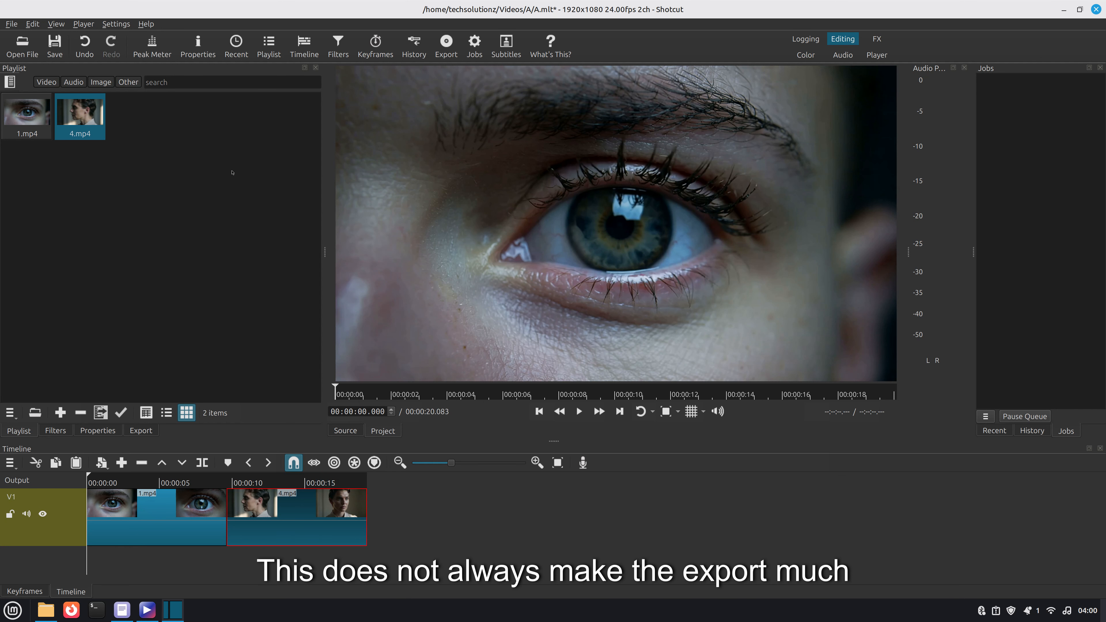
click(78, 24)
mouse_move(64, 25)
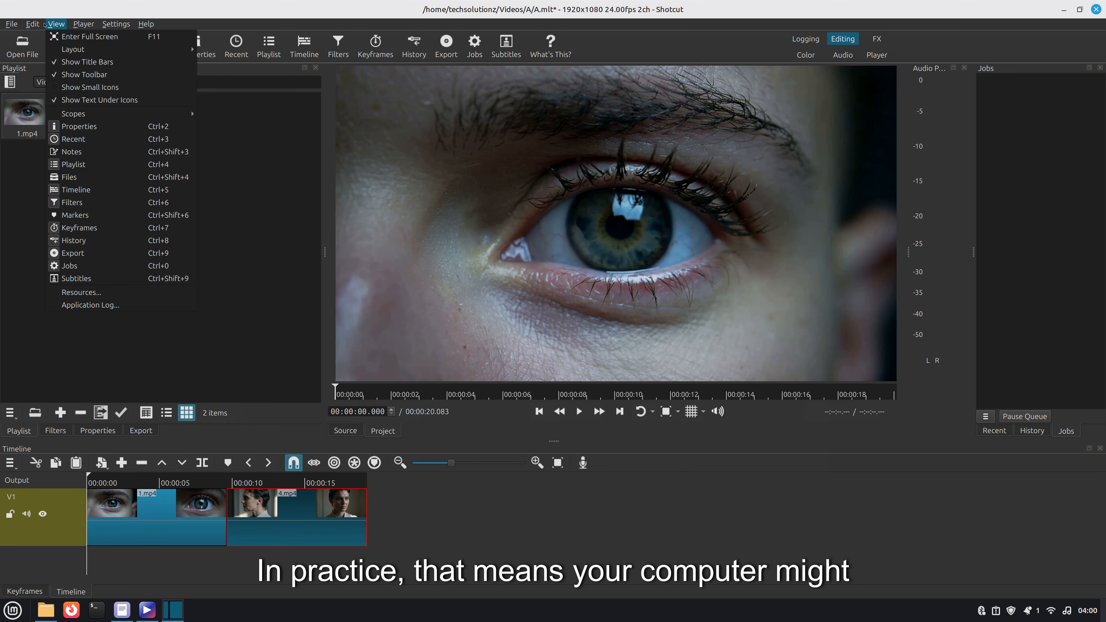
mouse_move(12, 22)
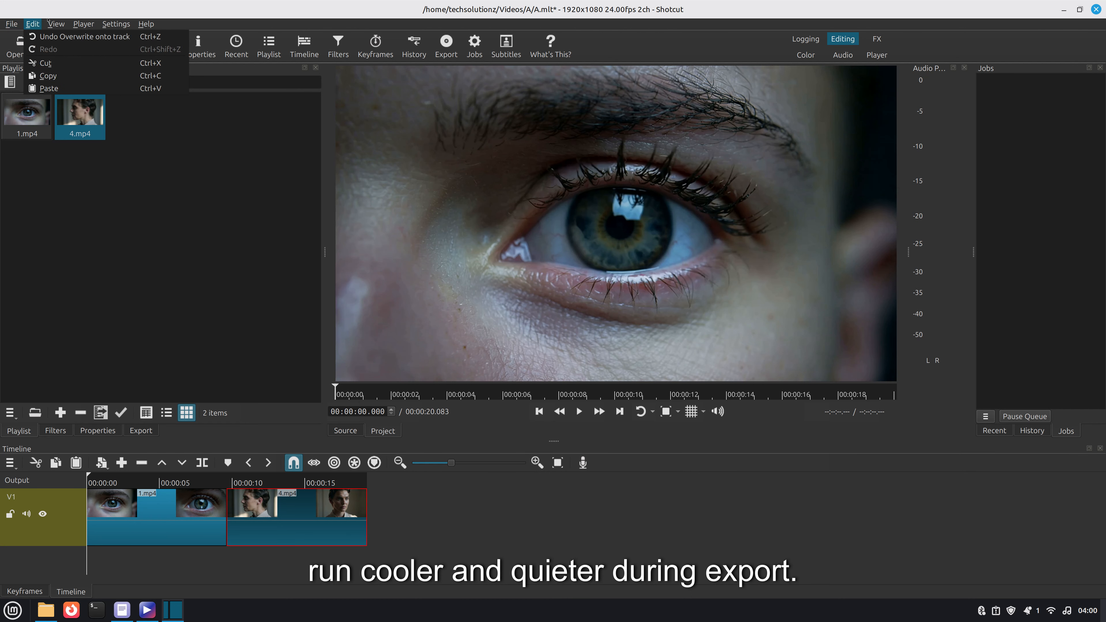
mouse_move(105, 24)
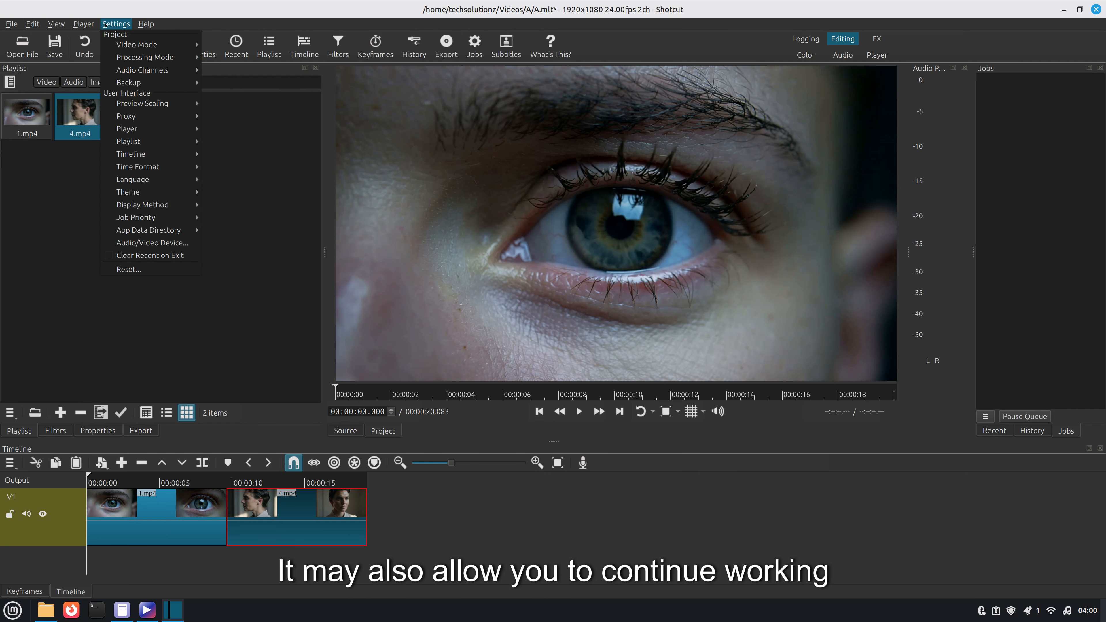
click(25, 236)
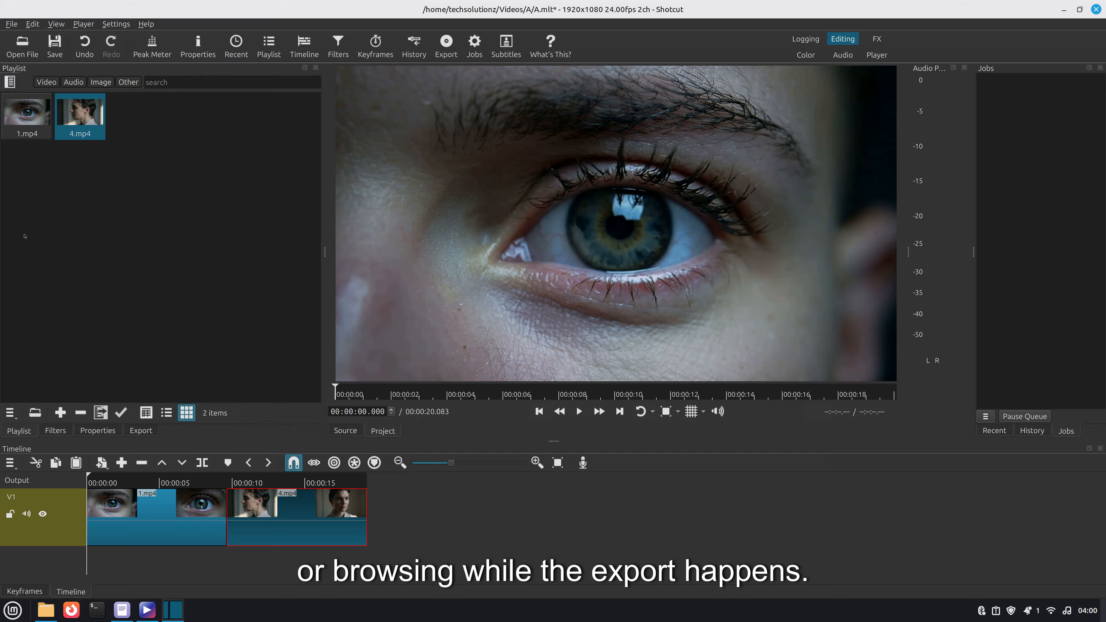
- Open the export hardware encoder configuration and run Detect for available encoders
click(138, 431)
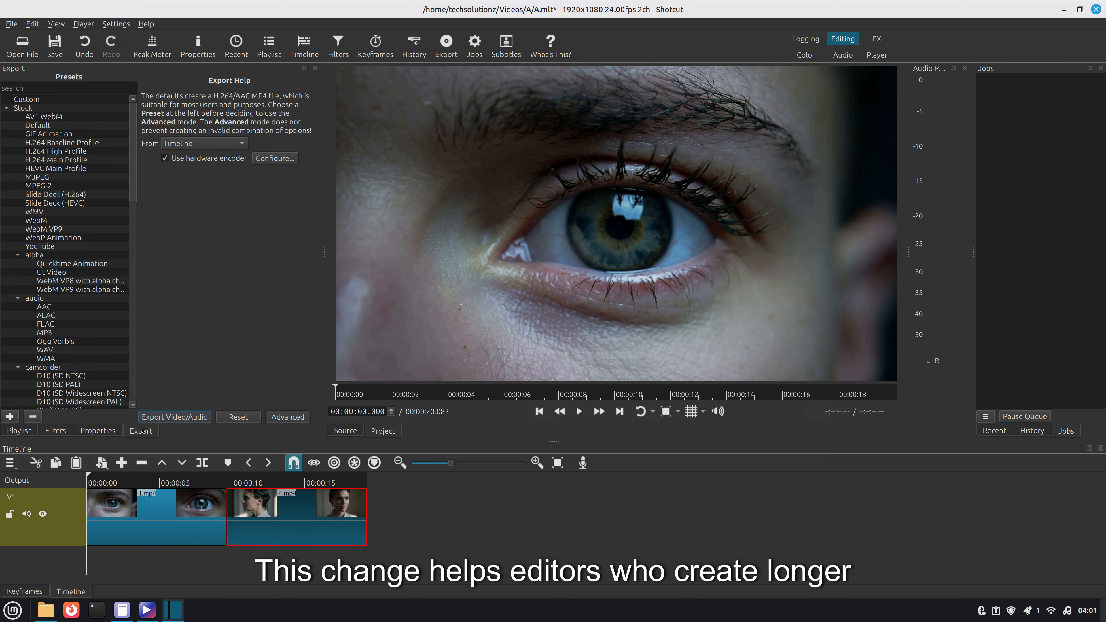
click(274, 162)
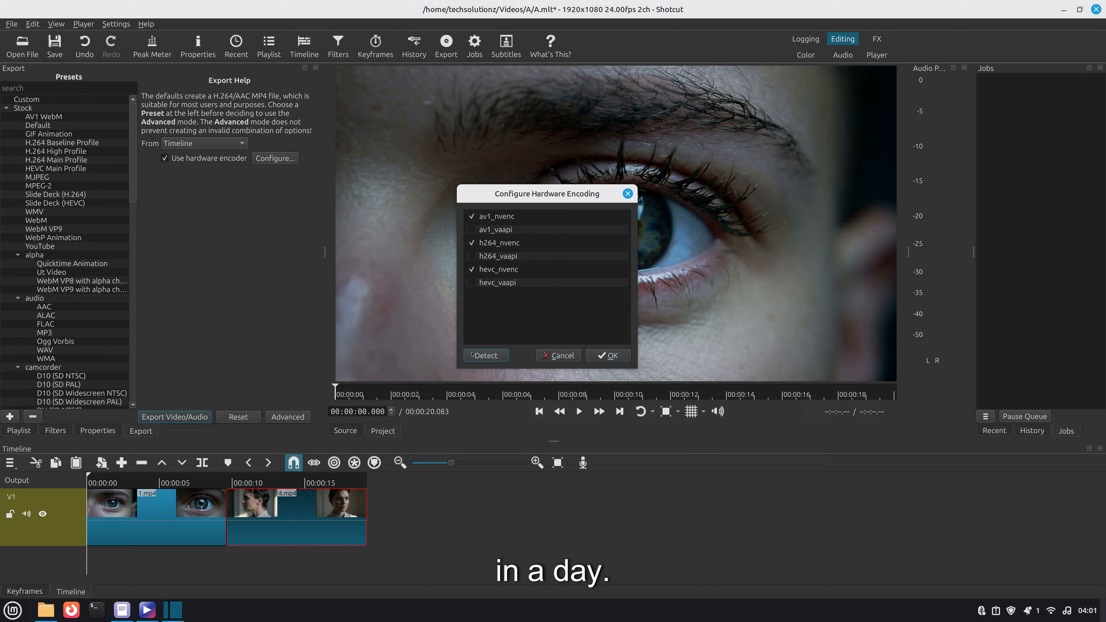
click(485, 355)
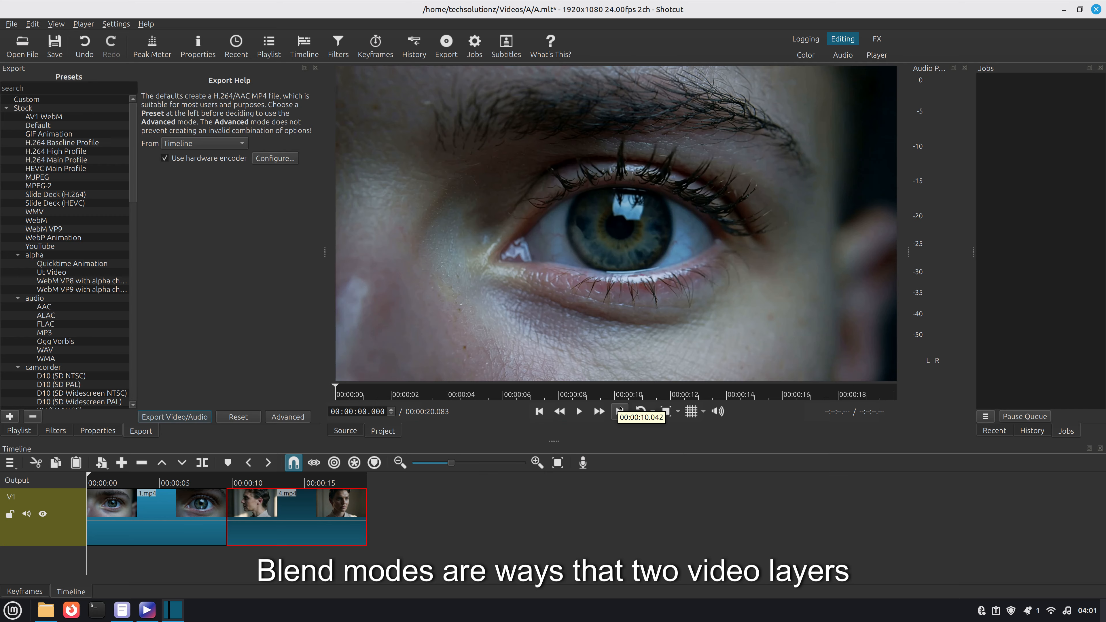
- Add a Color Grading filter to the 4.mp4 clip and pull its midtones wheel to about R -6.5, G -14.2
click(579, 411)
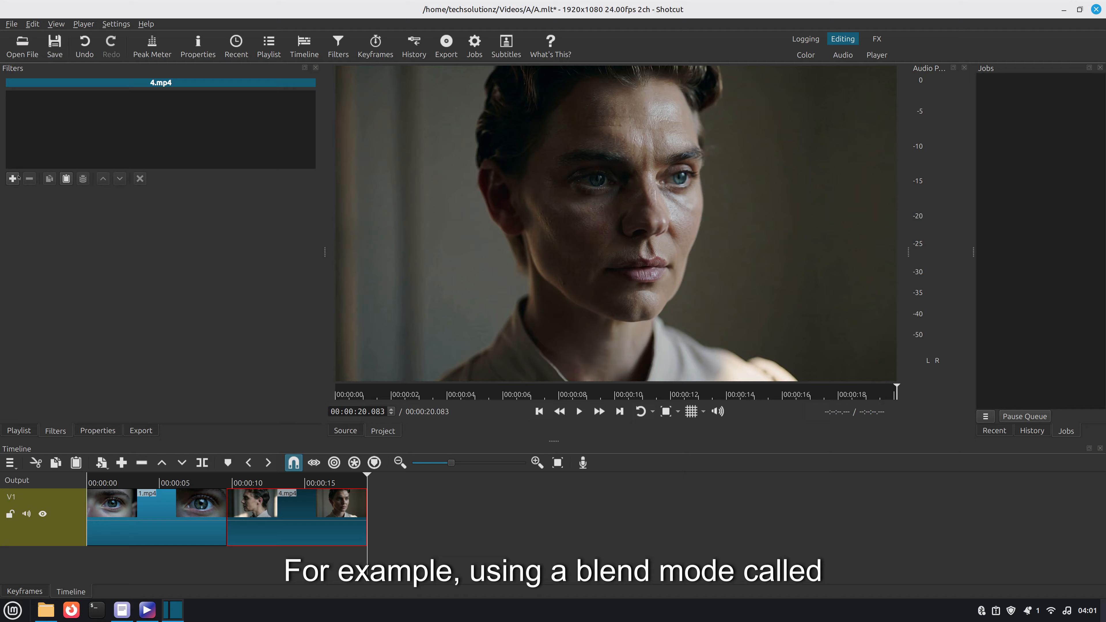
click(13, 178)
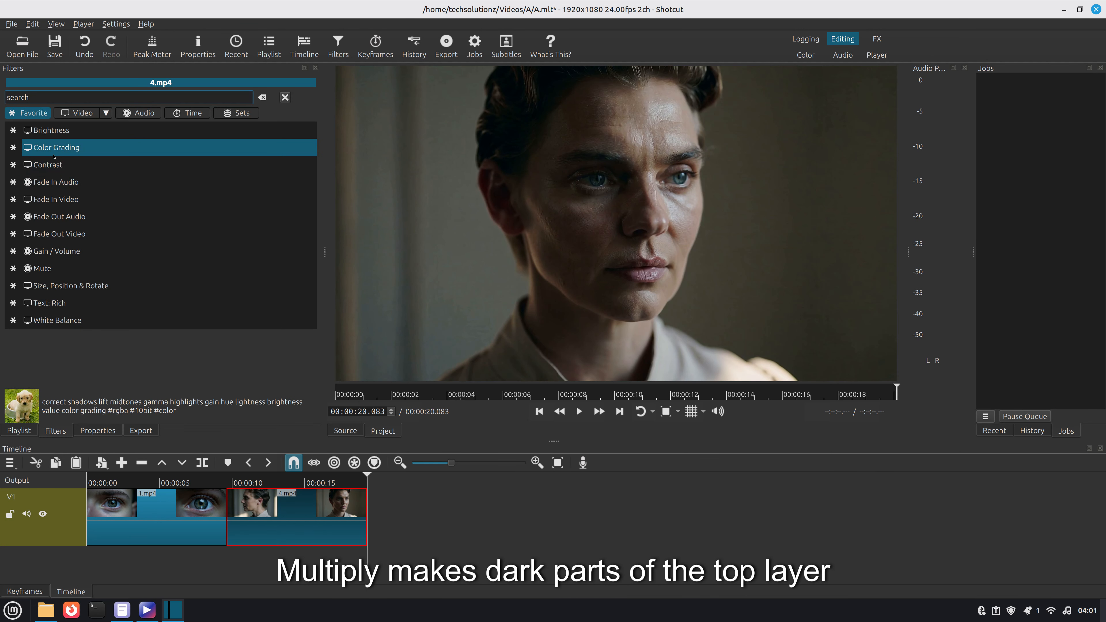
click(47, 146)
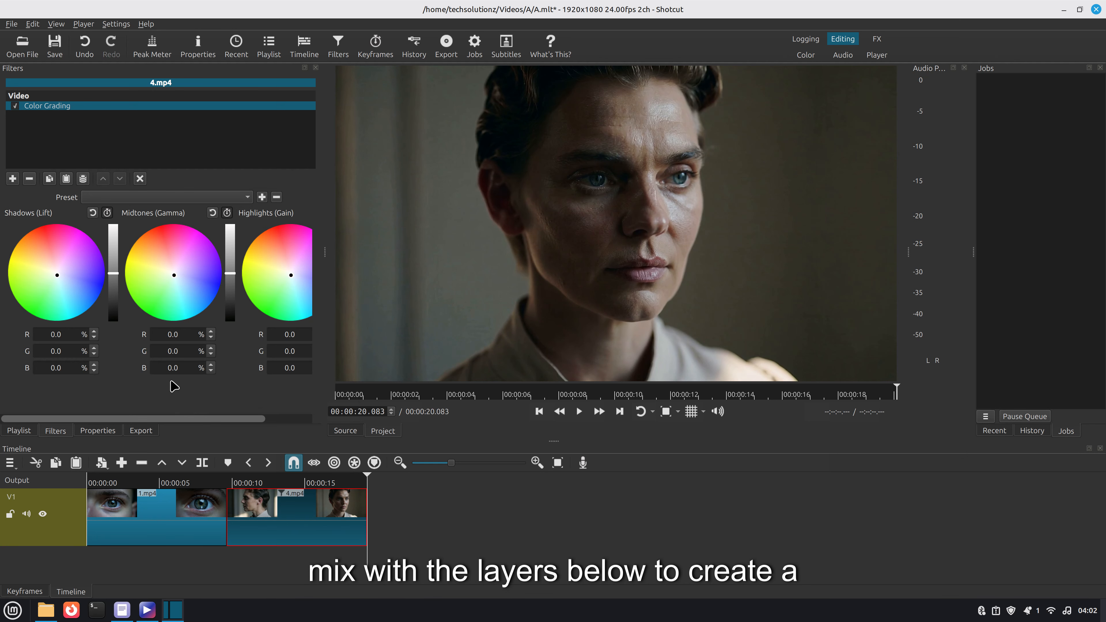
scroll(164, 363, down, 3)
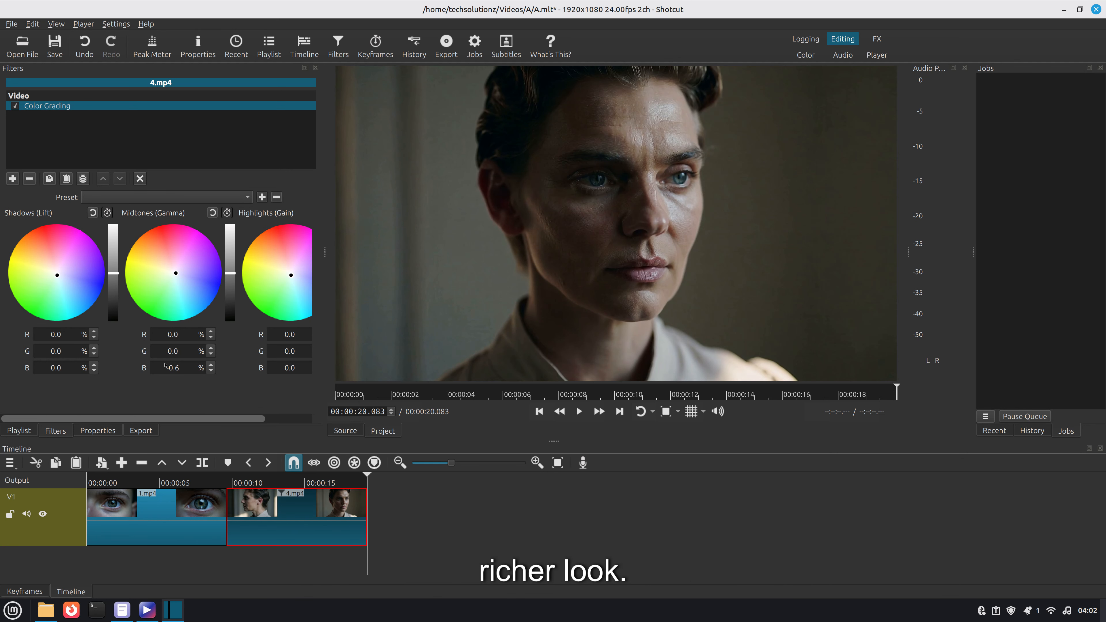
drag(170, 310, 177, 271)
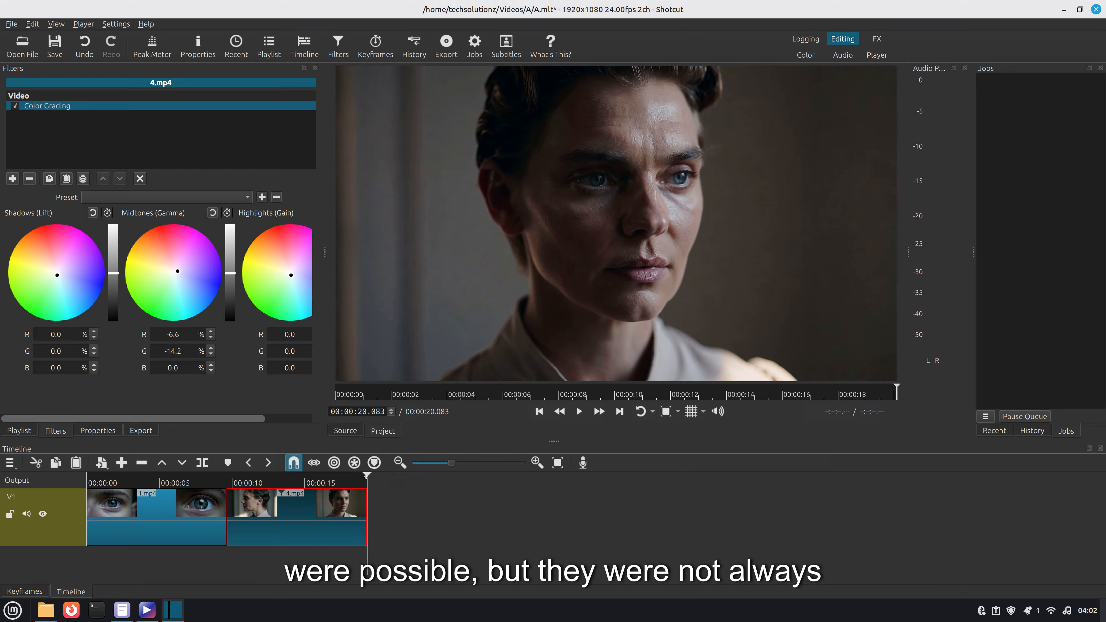
- Play the timeline from the cut between the two clips to preview the graded result
drag(307, 475, 225, 476)
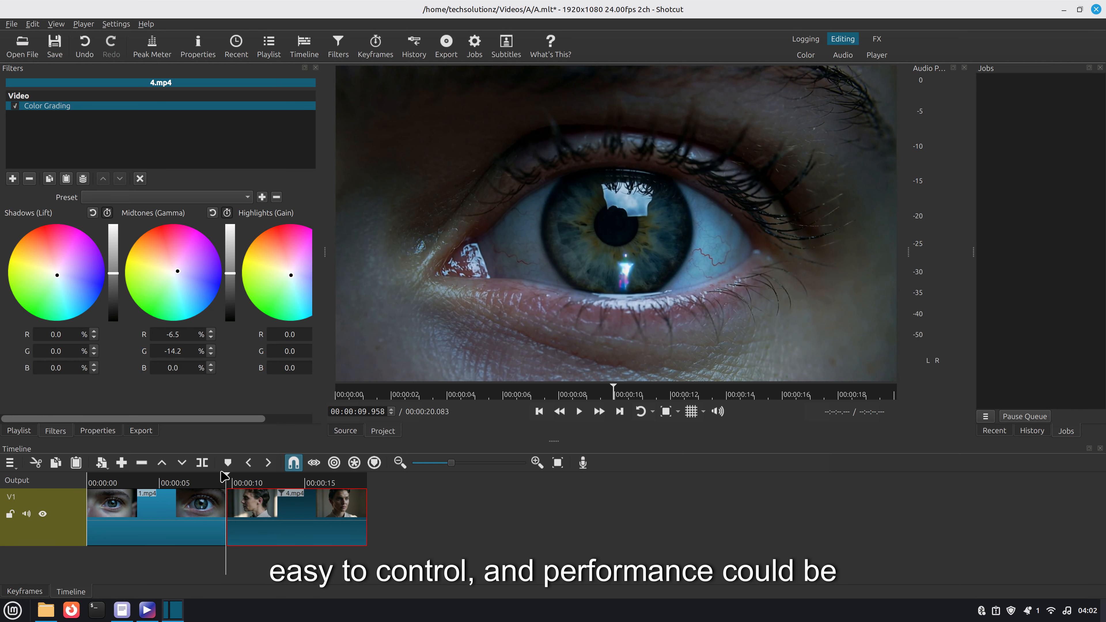
click(579, 411)
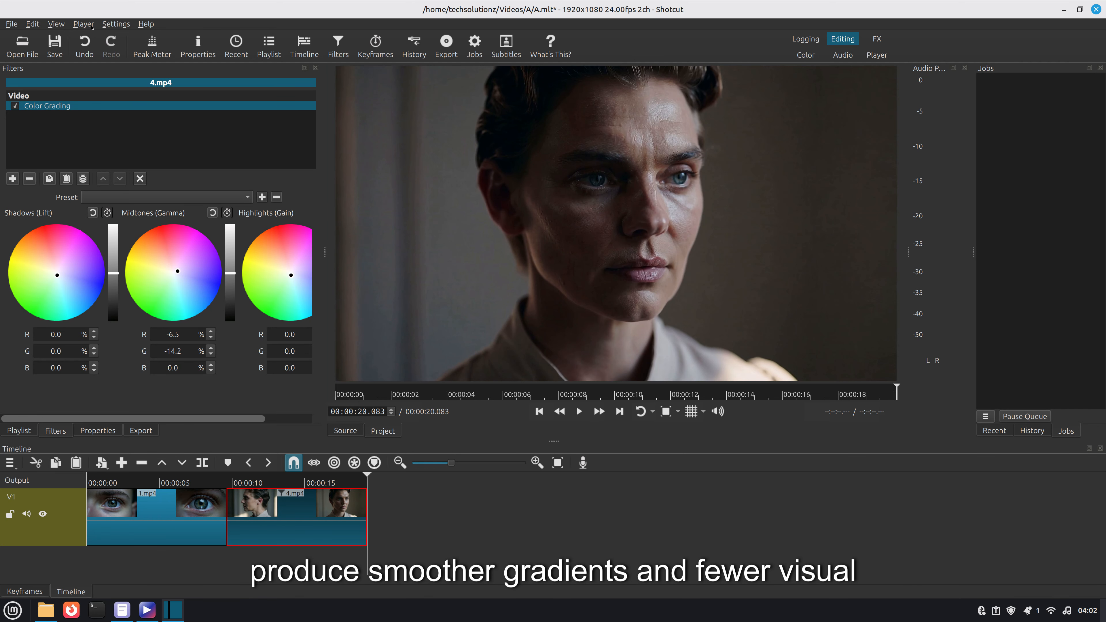
- Set the processing mode to Native 10-bit CPU (slower, better)
click(83, 24)
mouse_move(111, 24)
mouse_move(116, 45)
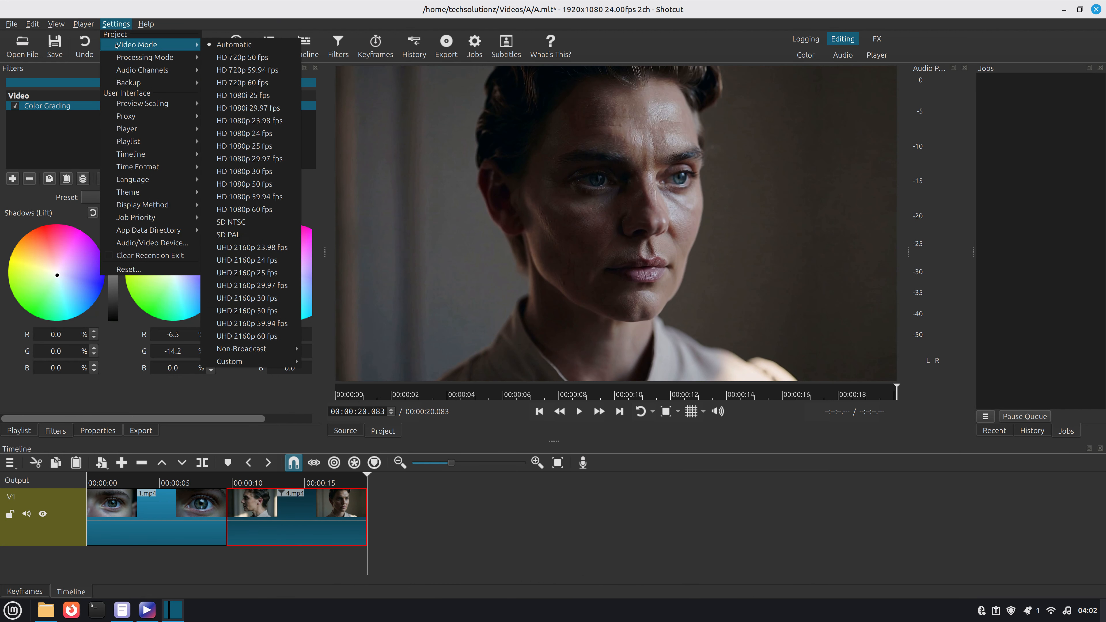
mouse_move(144, 57)
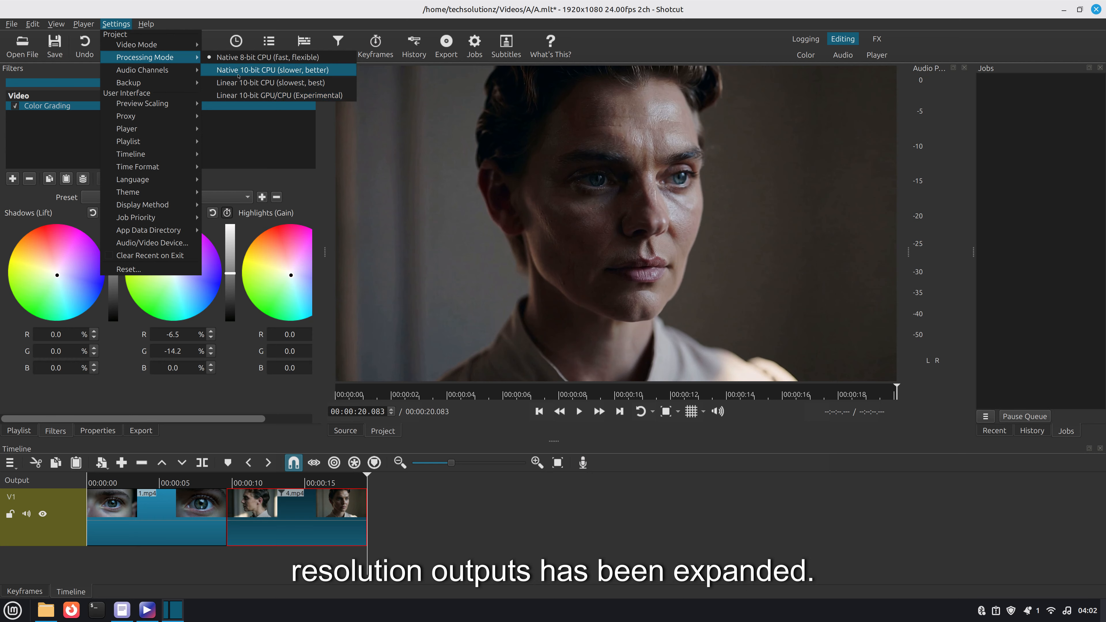
click(238, 72)
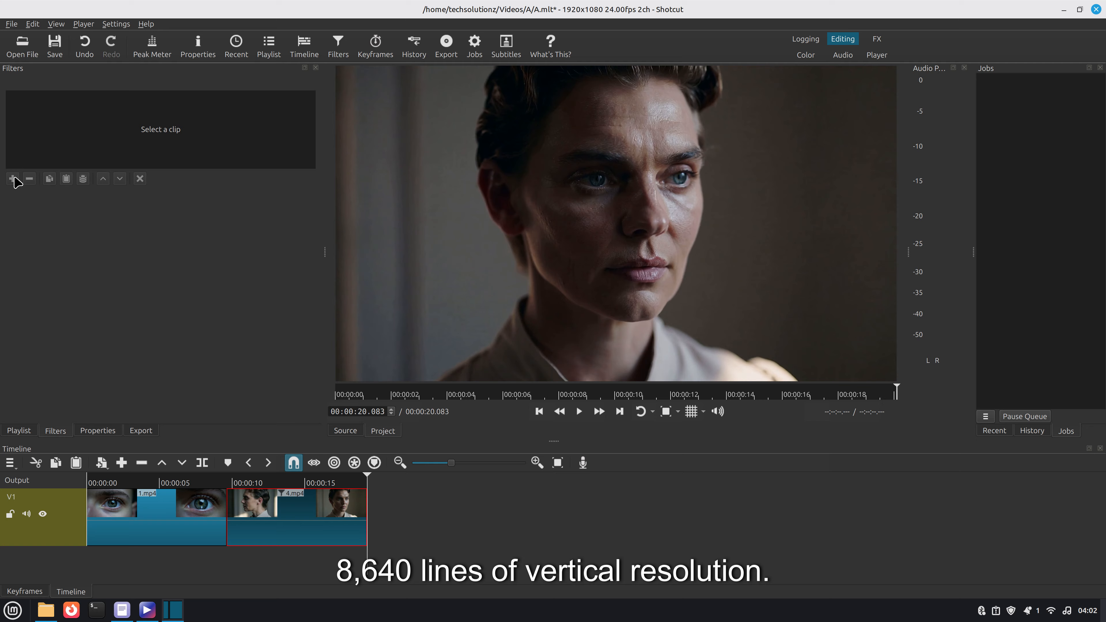
- Add a Fade Out Video filter to the 1.mp4 clip and play the timeline from the start
click(140, 513)
key(Home)
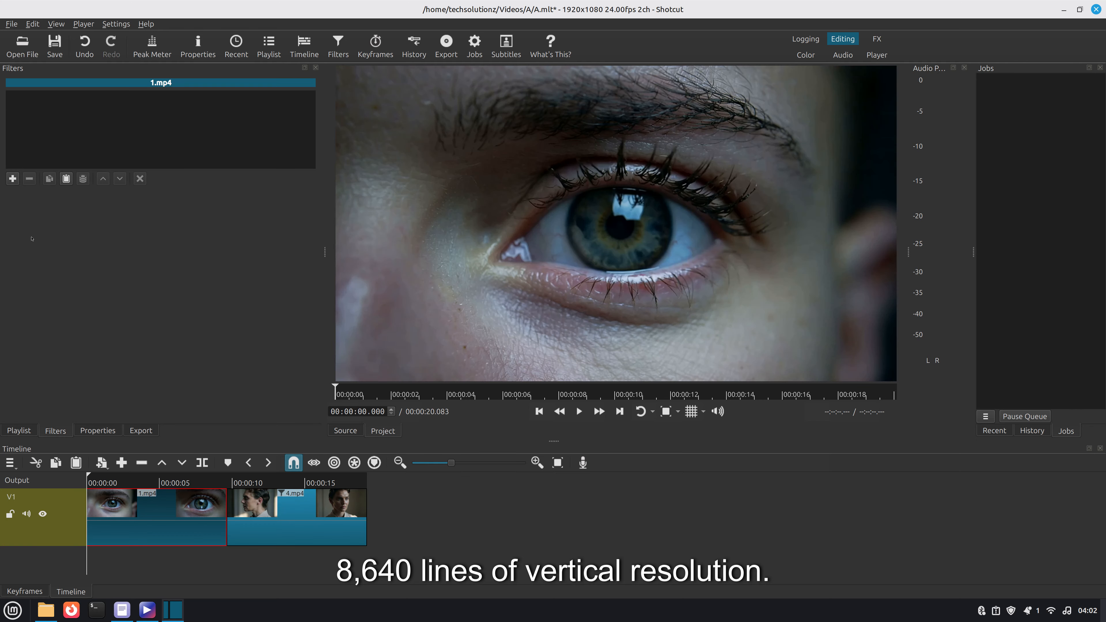
click(13, 178)
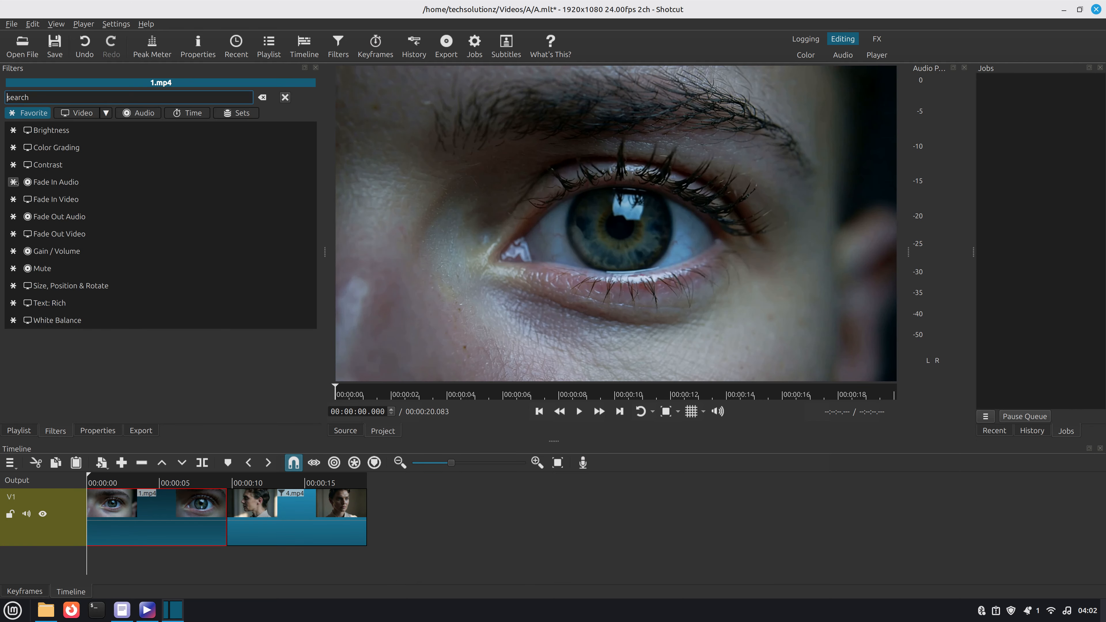
click(50, 235)
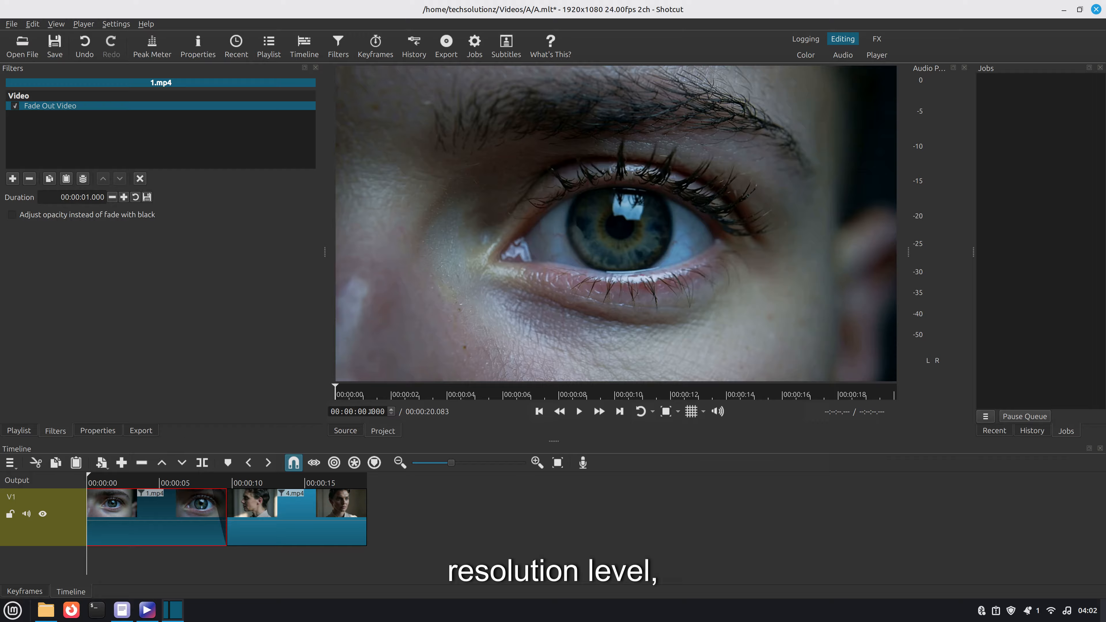
click(579, 412)
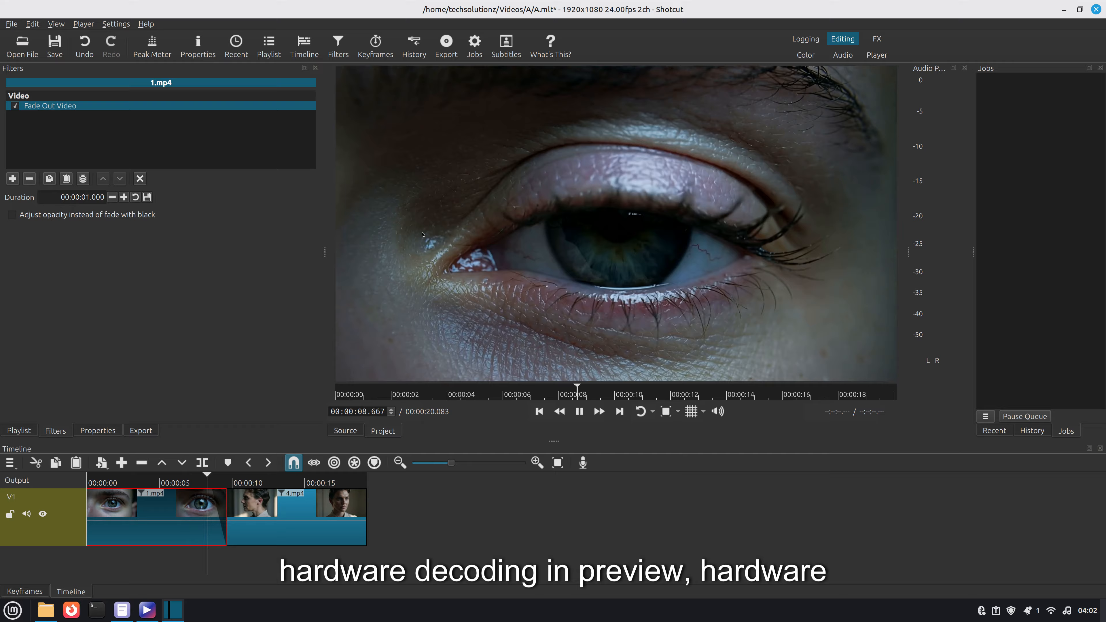
- Switch the project video mode to UHD 2160p 60 fps, accept the change, and play the timeline briefly
click(115, 24)
mouse_move(122, 45)
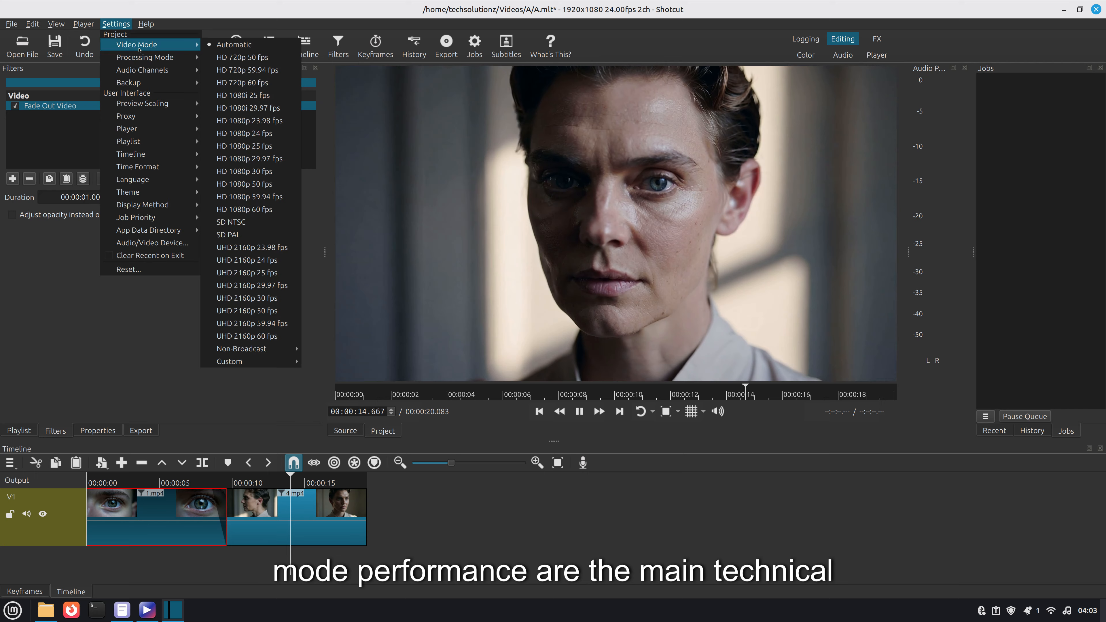
click(276, 337)
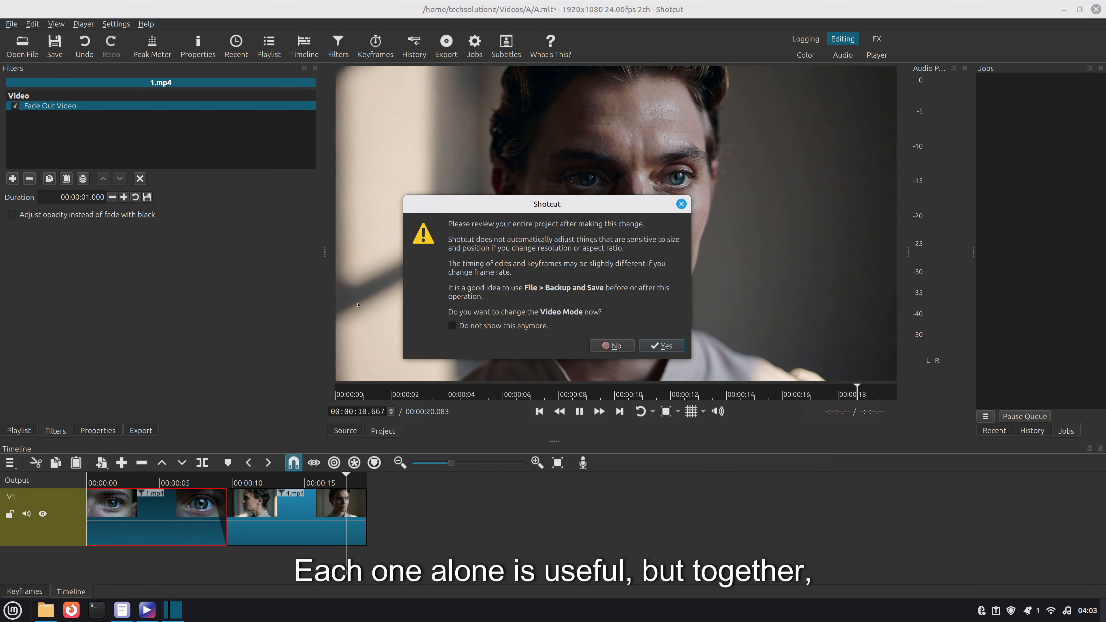
click(658, 346)
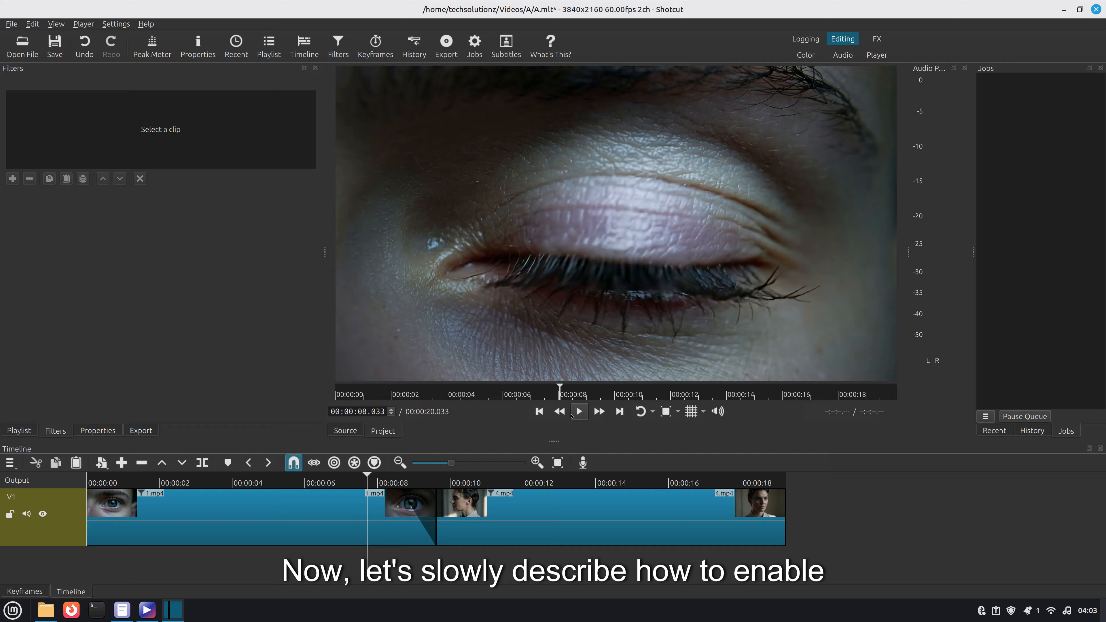
click(578, 411)
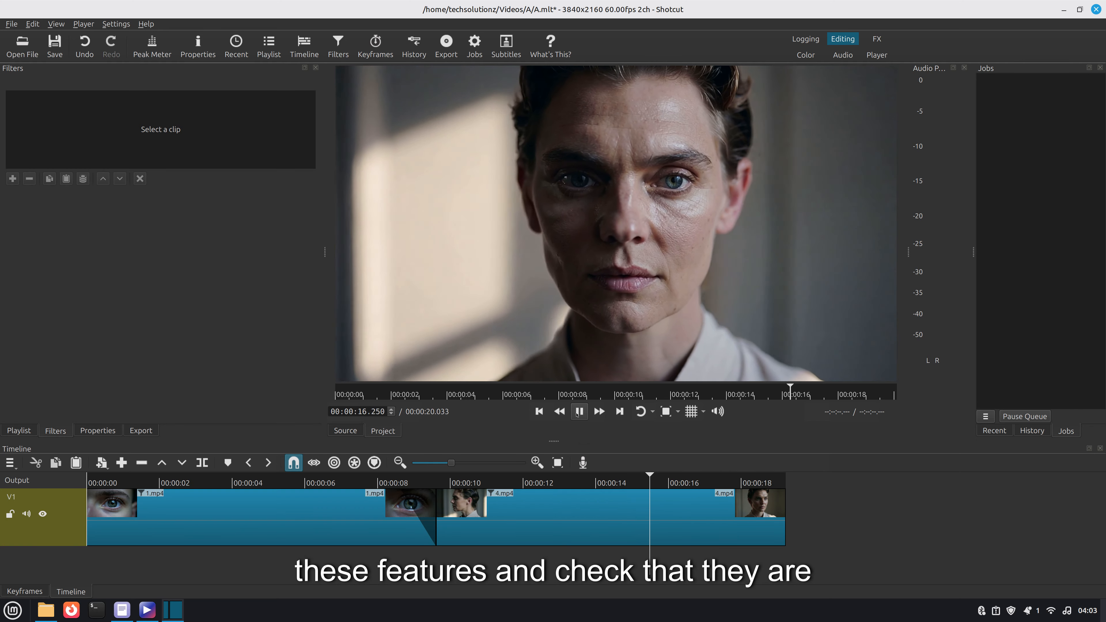
key(space)
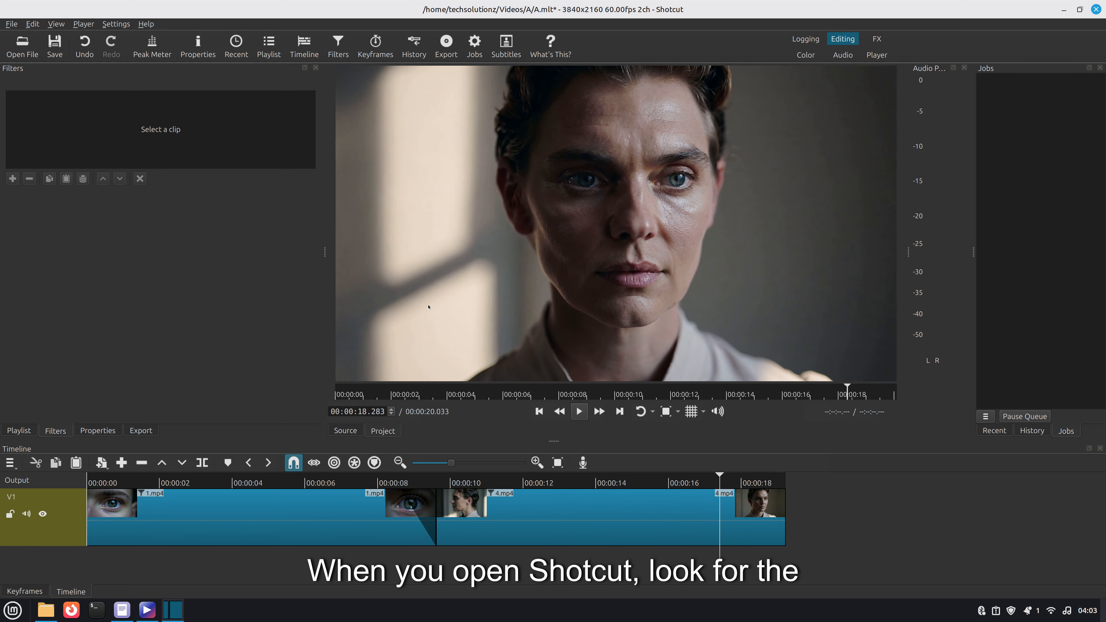
- Enable the Use Hardware Decoder option for preview scaling
click(124, 27)
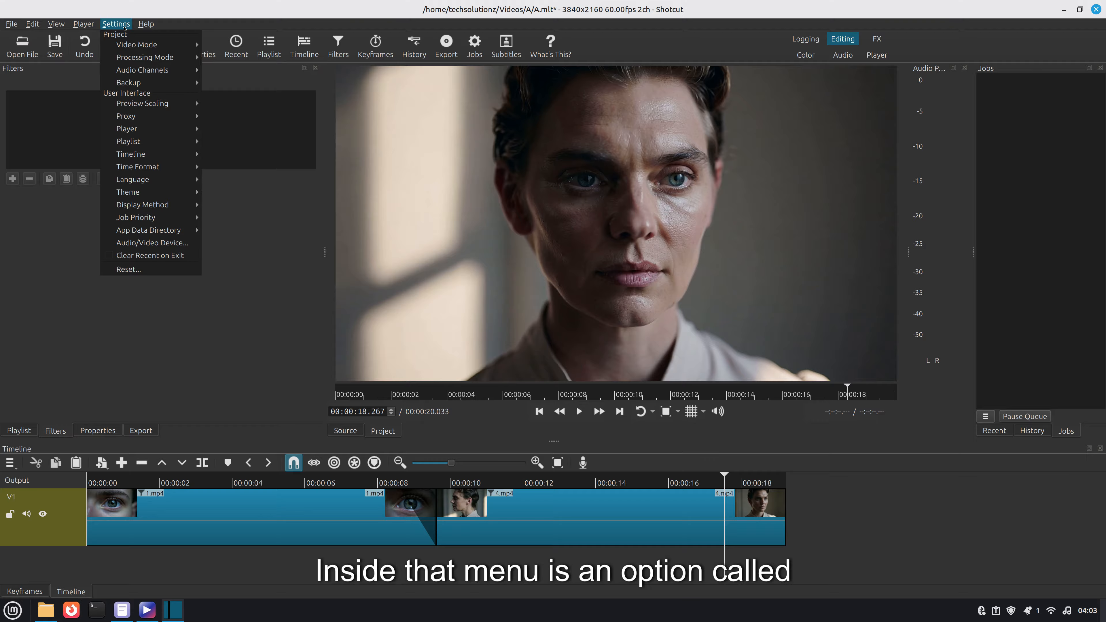
mouse_move(131, 99)
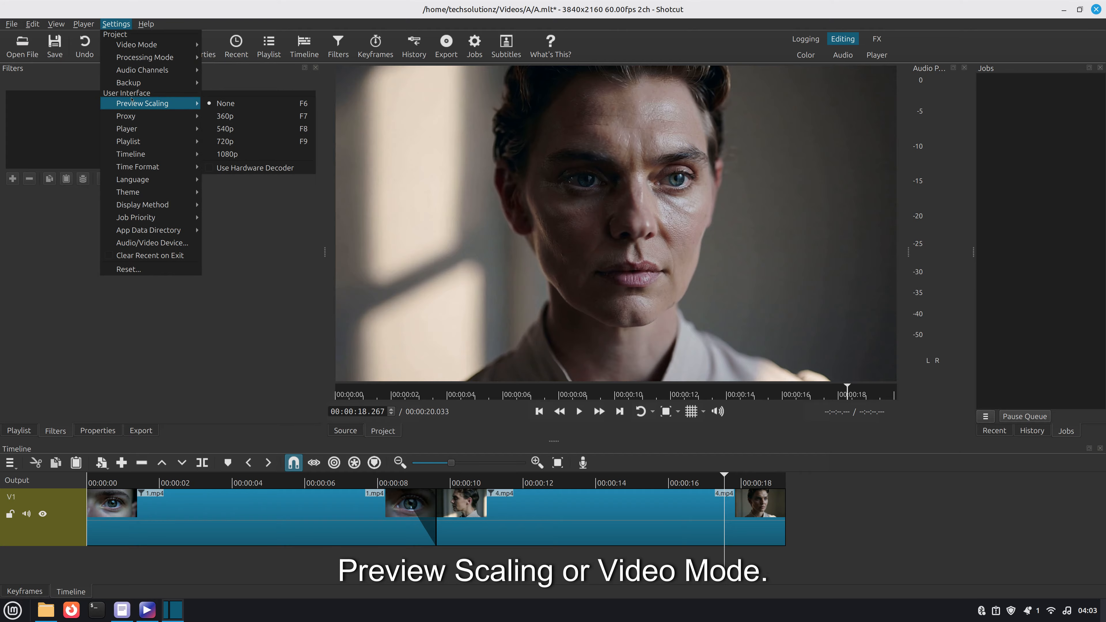
click(214, 169)
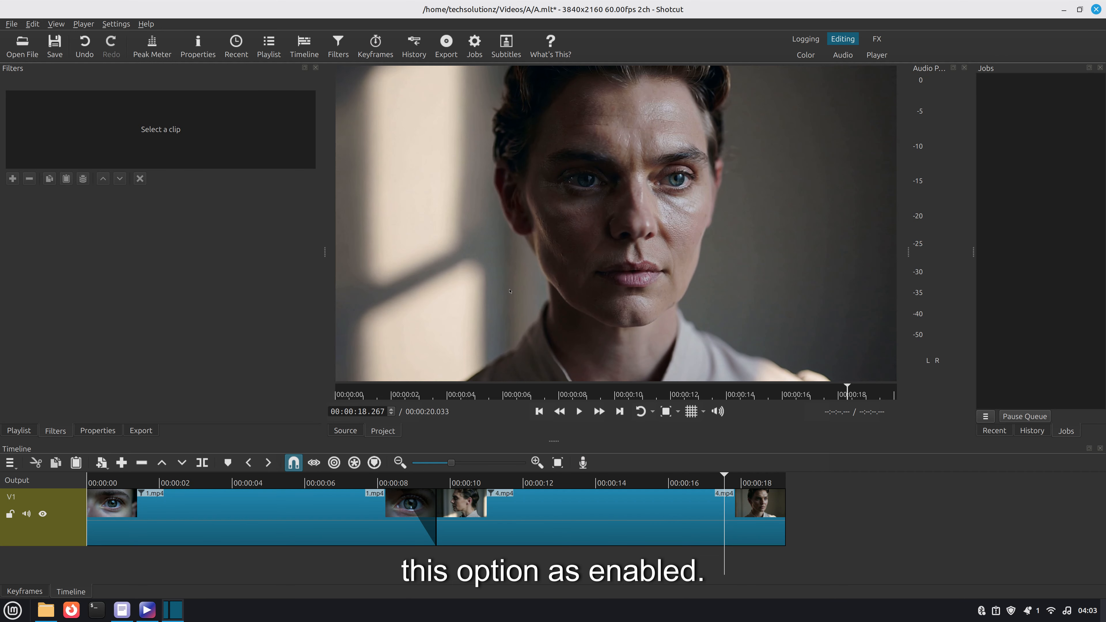
- Move the playhead back to the start of the timeline and play the project
drag(723, 478, 705, 478)
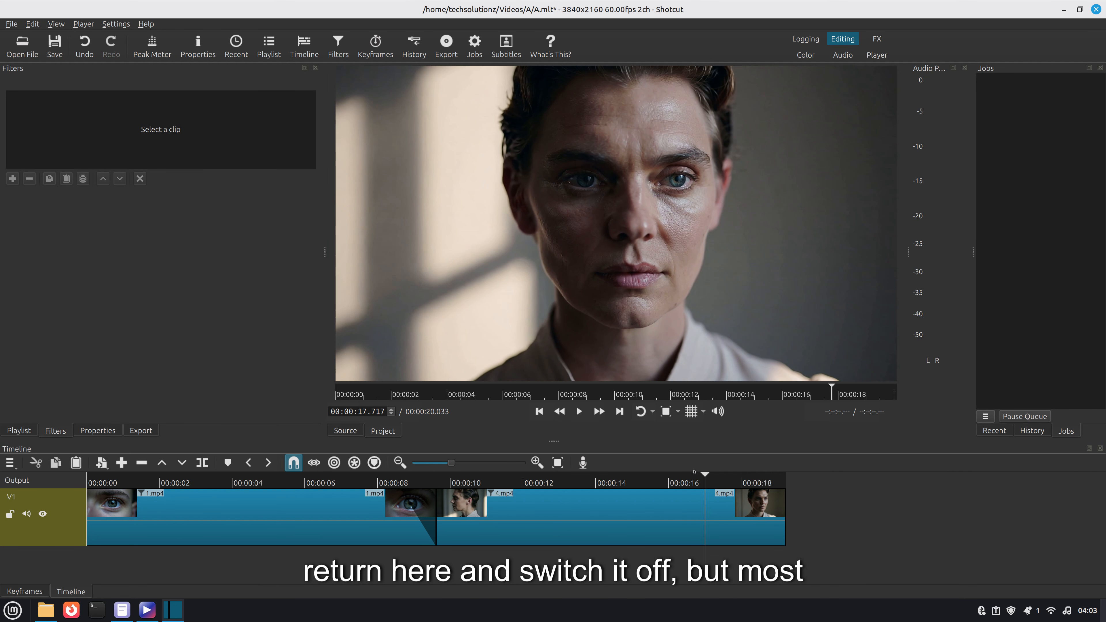
drag(693, 478, 86, 478)
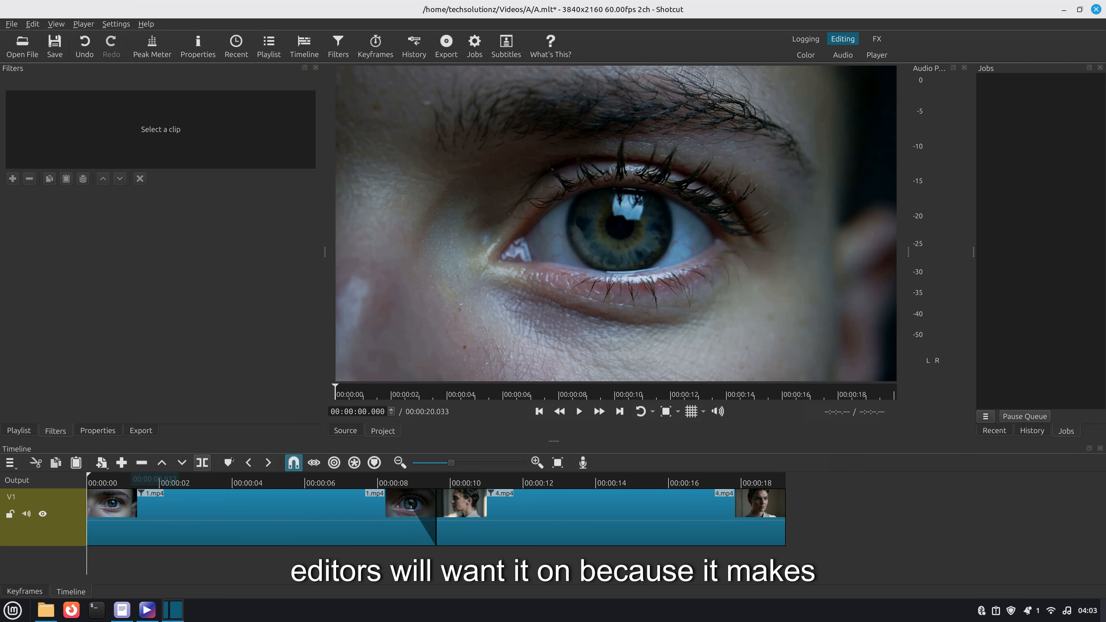
click(579, 412)
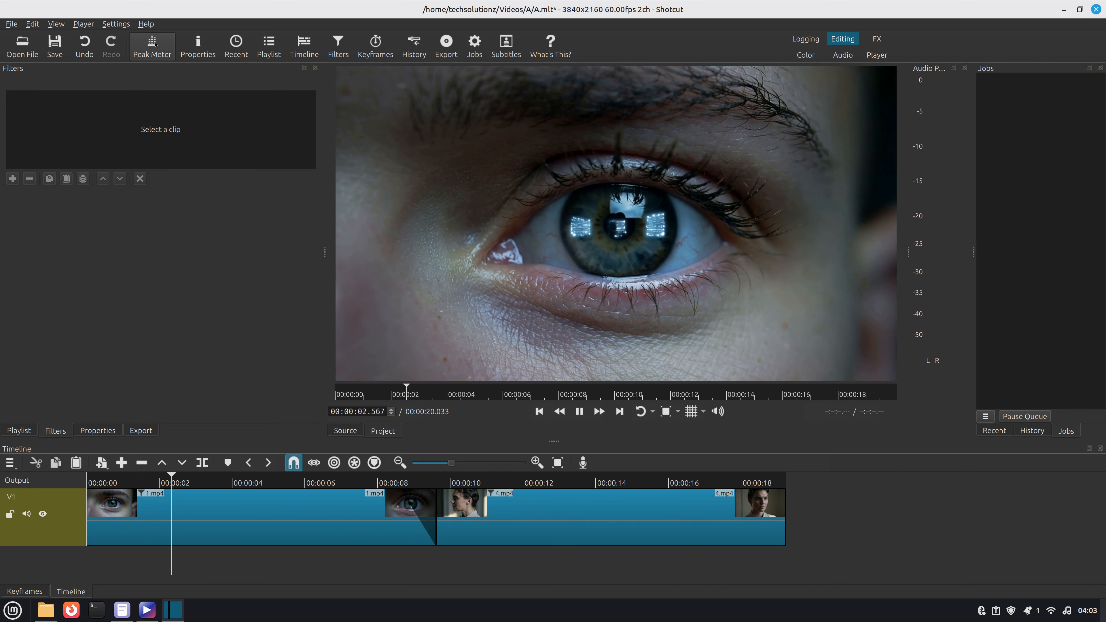
click(122, 24)
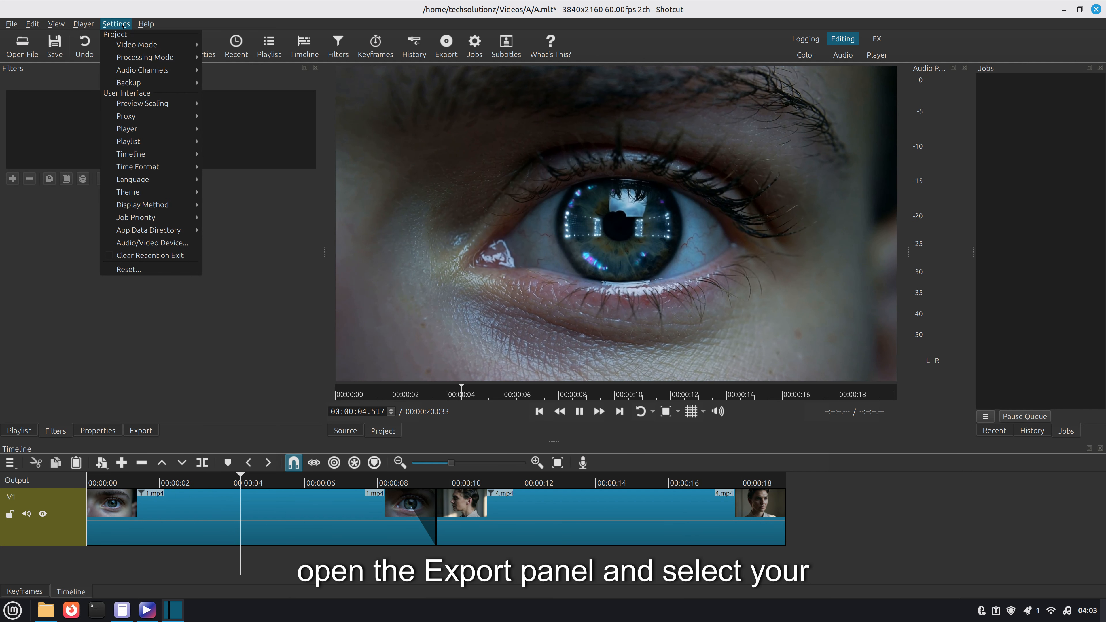
key(Escape)
- Open the export panel in simple mode and review the hardware encoder configuration without changing it
click(446, 45)
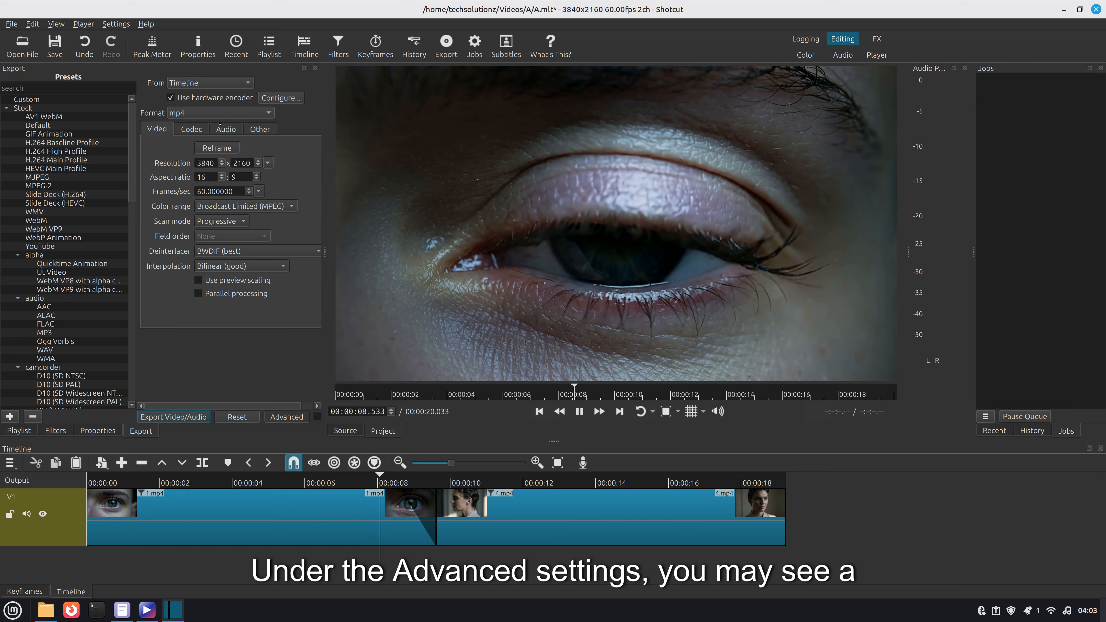
click(286, 416)
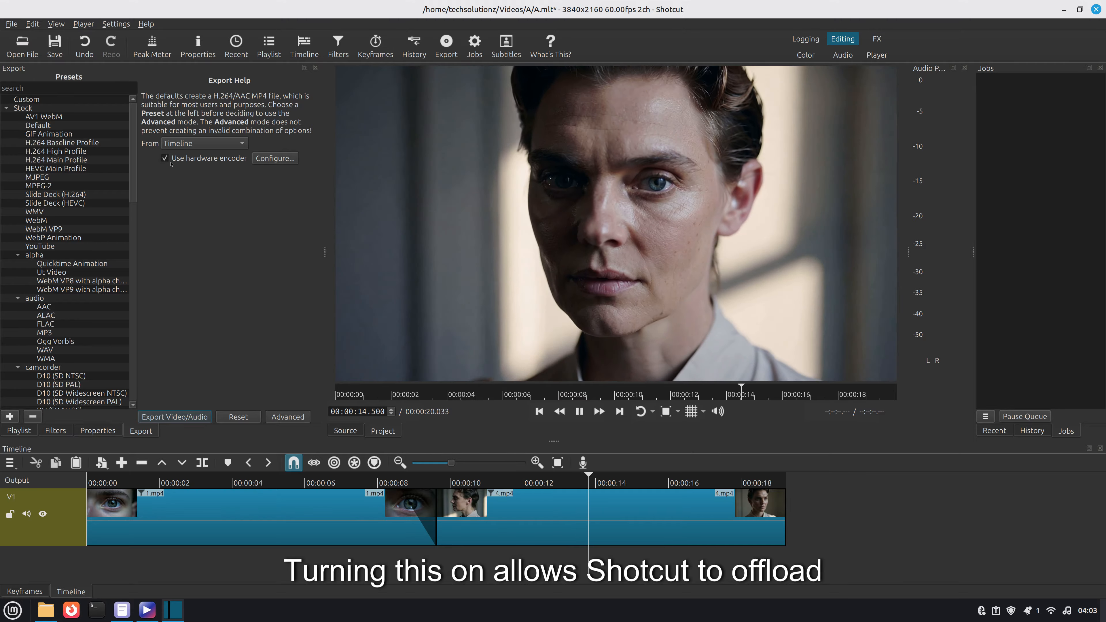
click(275, 158)
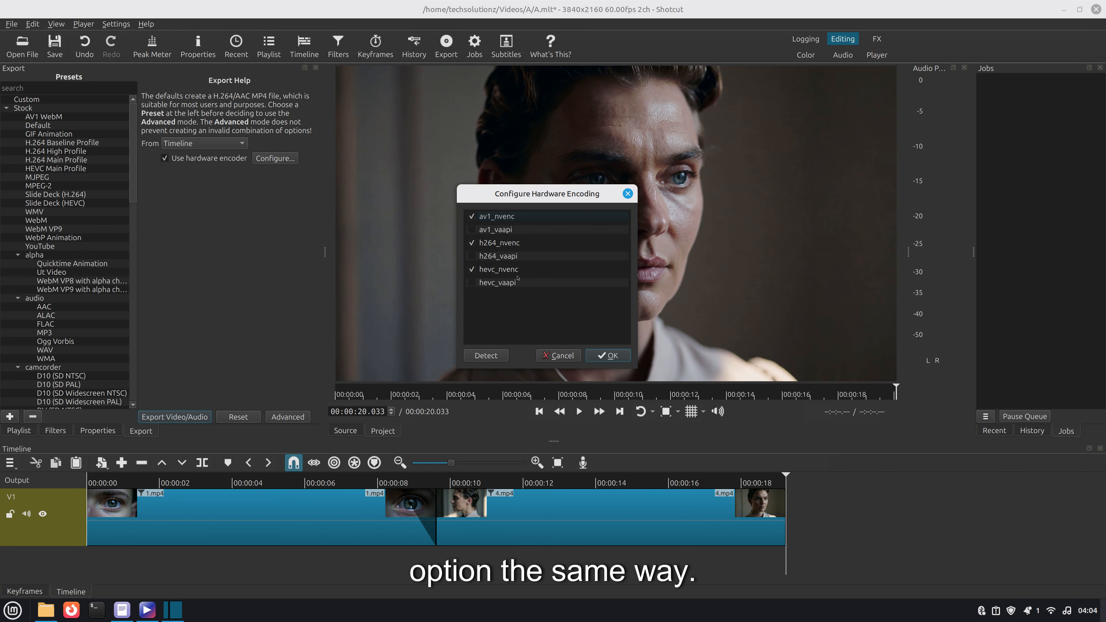
click(561, 356)
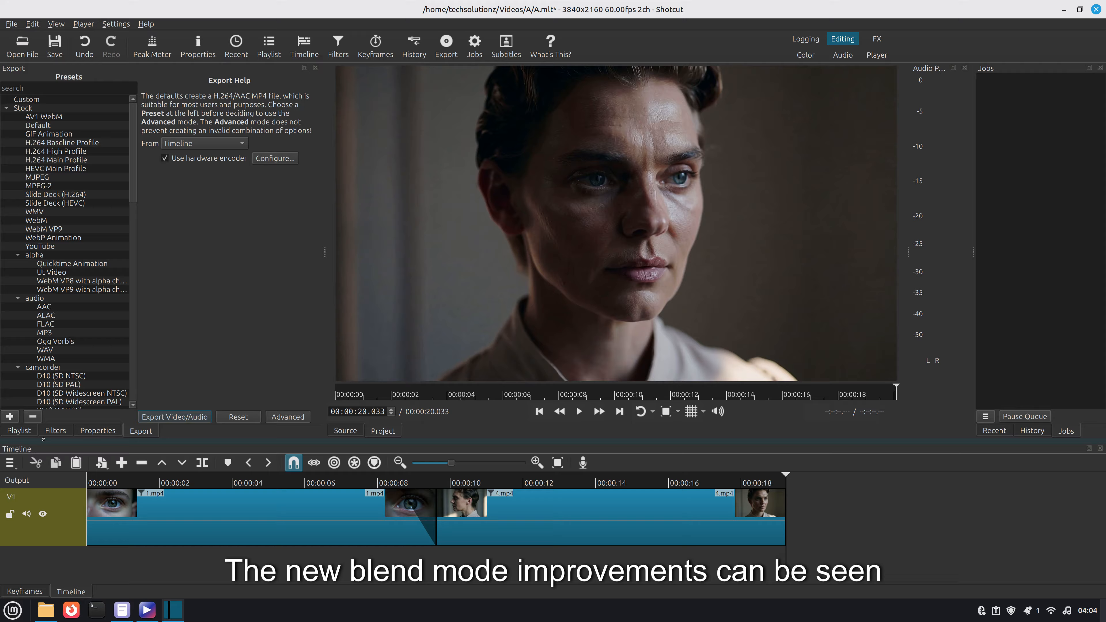
- Open the 1.mp4 clip's filters and browse the list of available filters
click(50, 432)
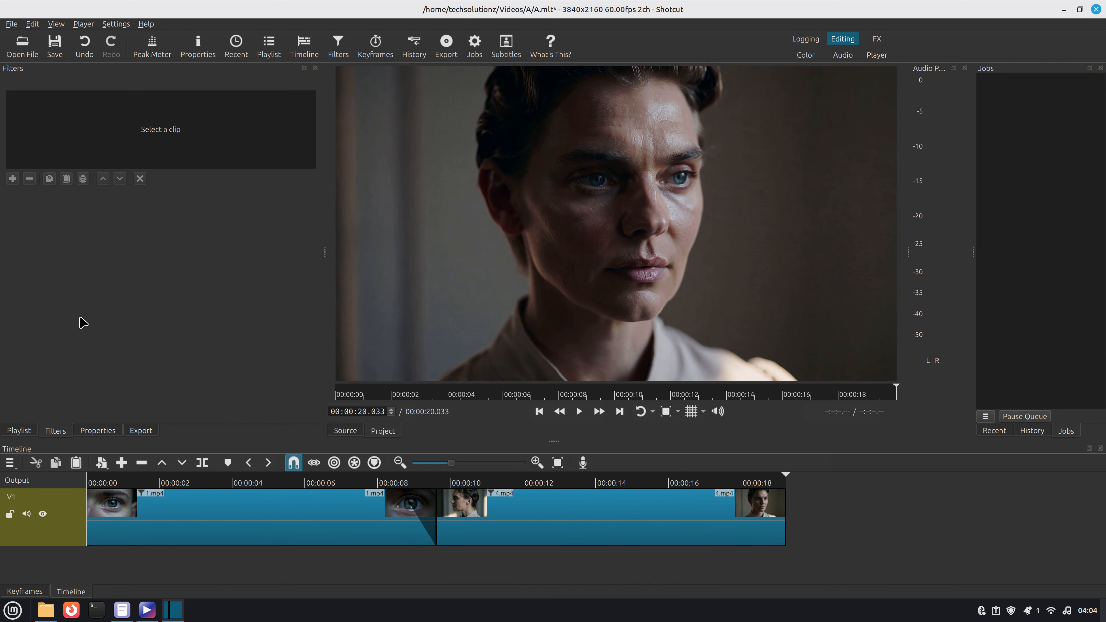
click(162, 513)
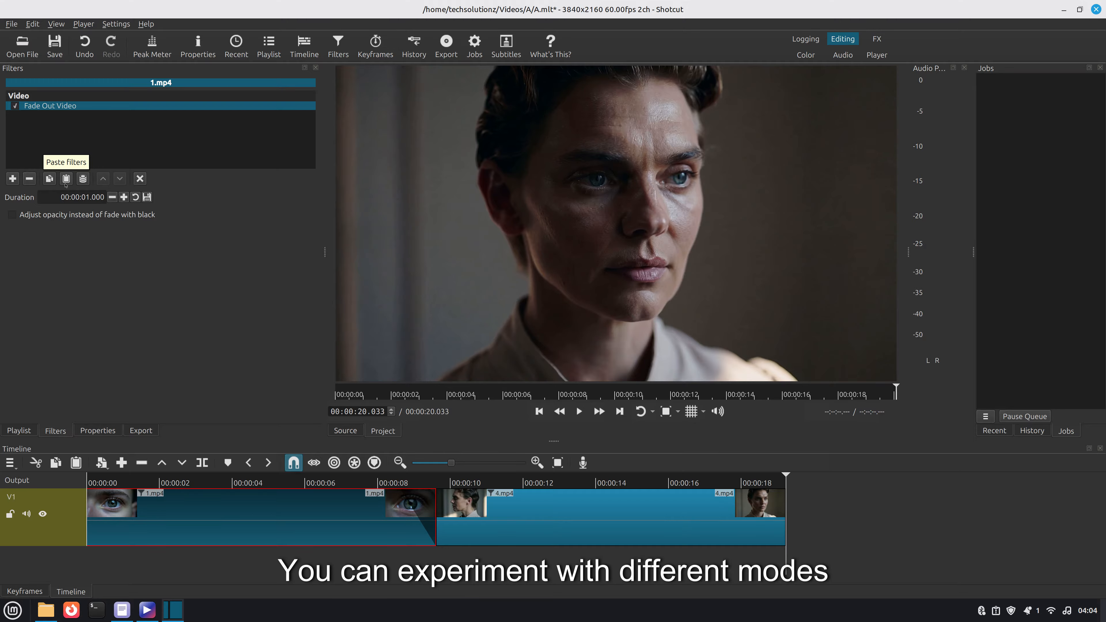
click(12, 179)
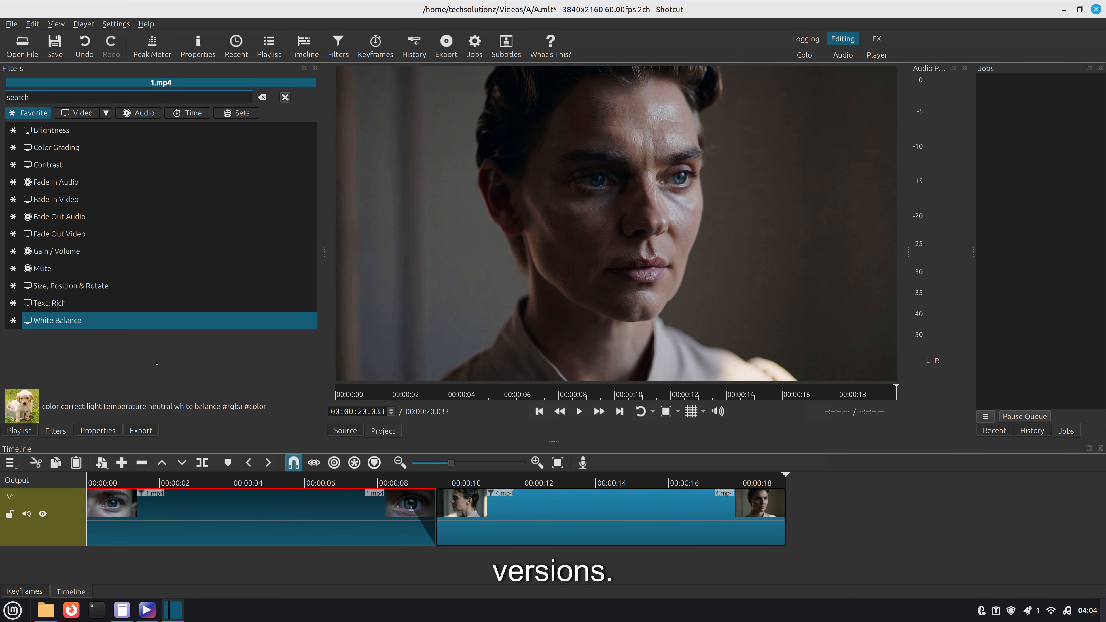
- Zoom the timeline out and play the project
click(462, 464)
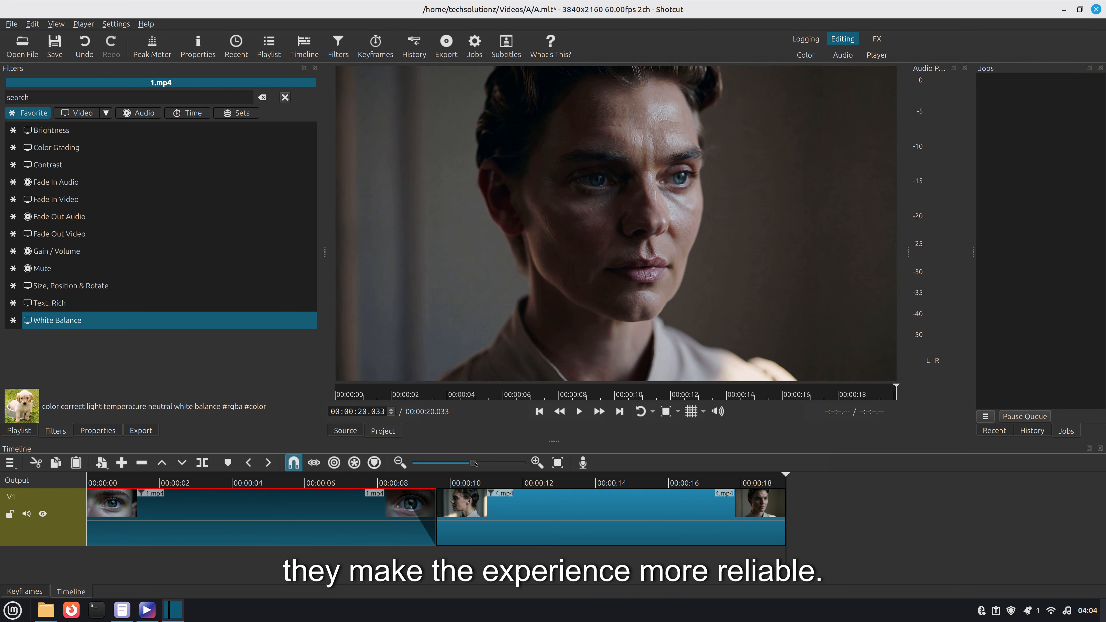
drag(443, 465, 450, 468)
drag(262, 476, 151, 475)
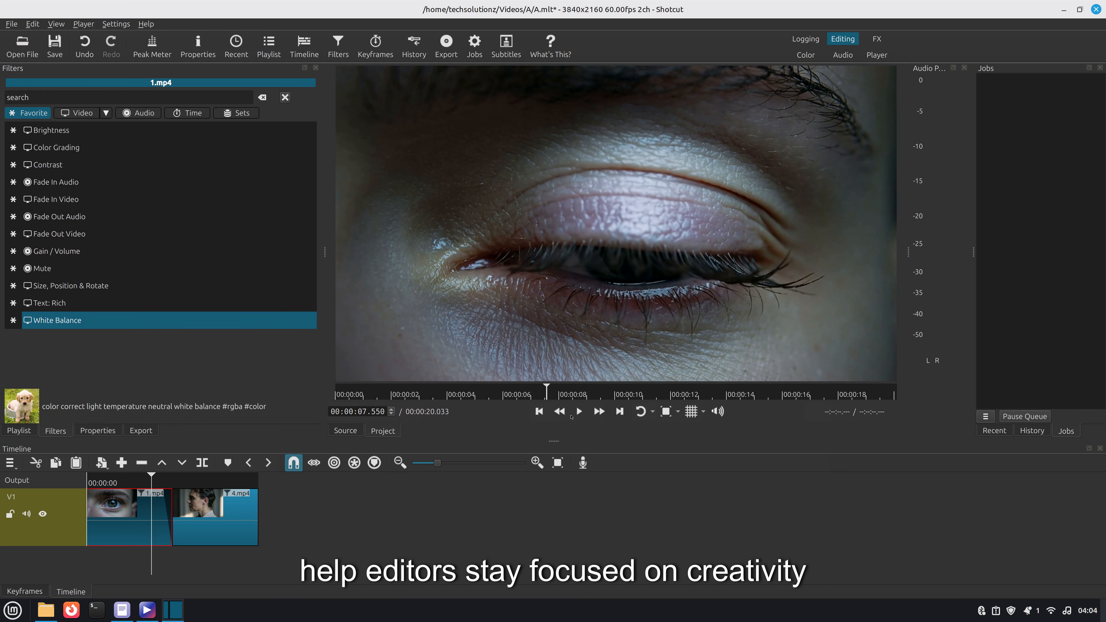
click(578, 412)
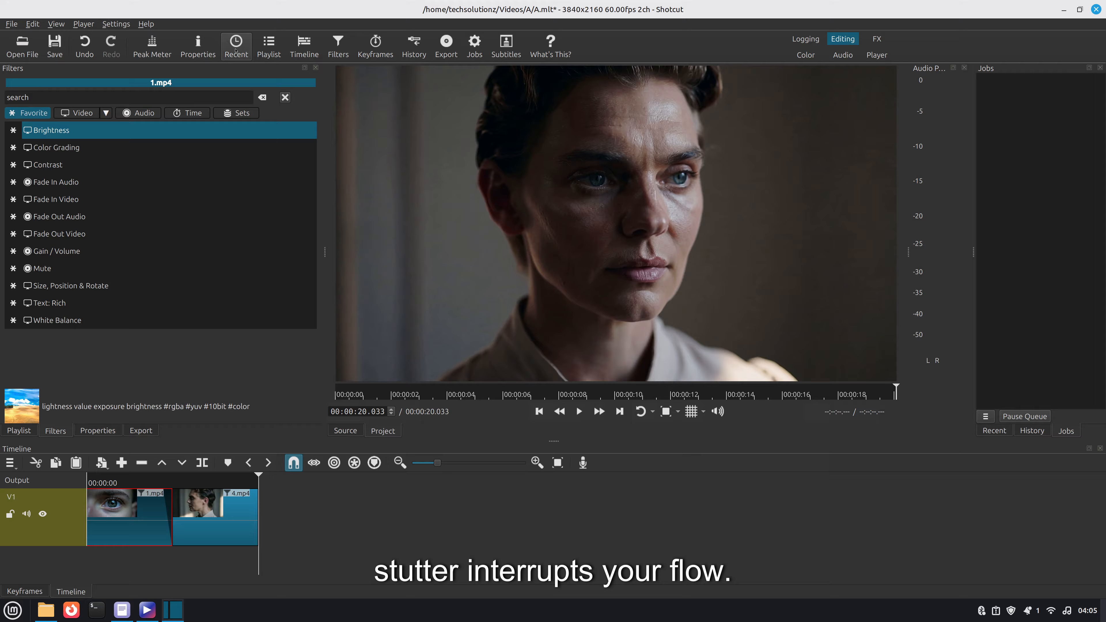
- Save the project and export the timeline as A.mp4 into the Videos folder
click(54, 46)
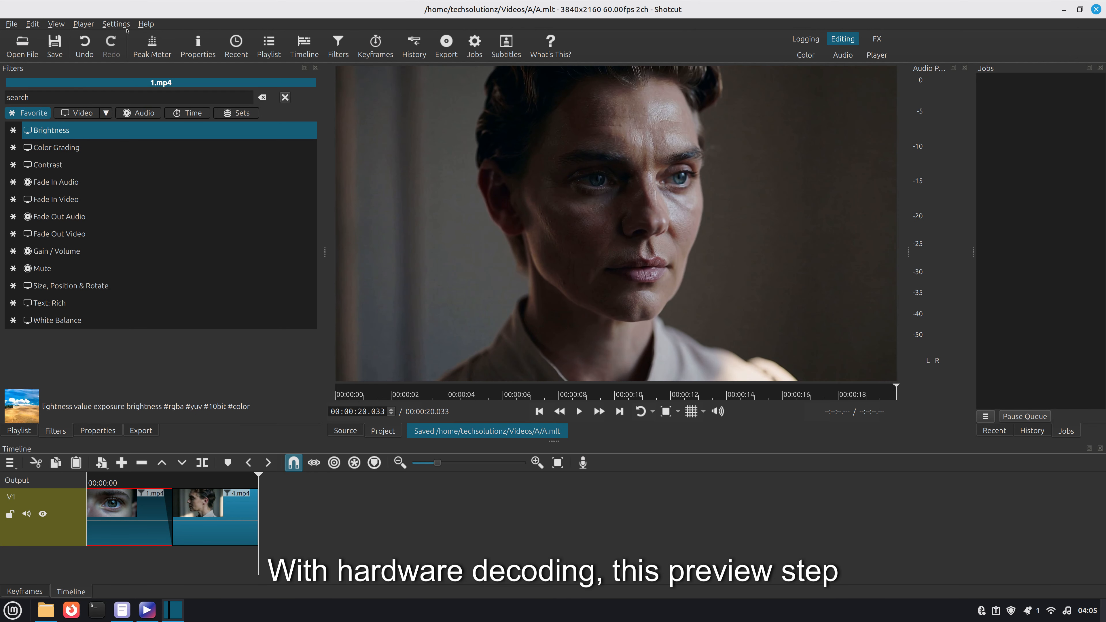
click(446, 59)
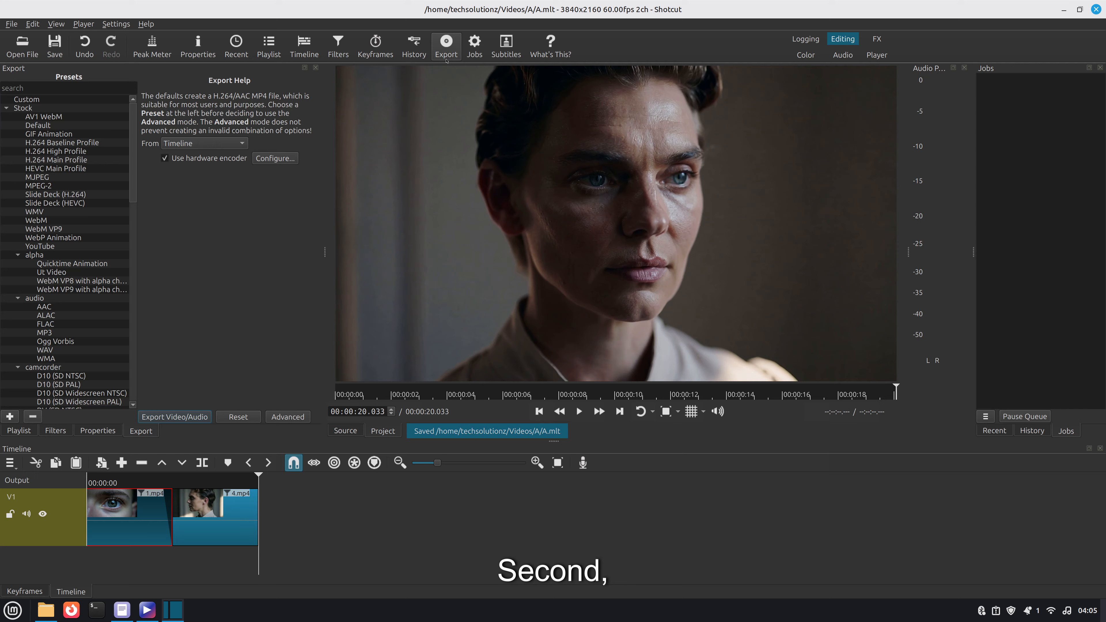
click(191, 418)
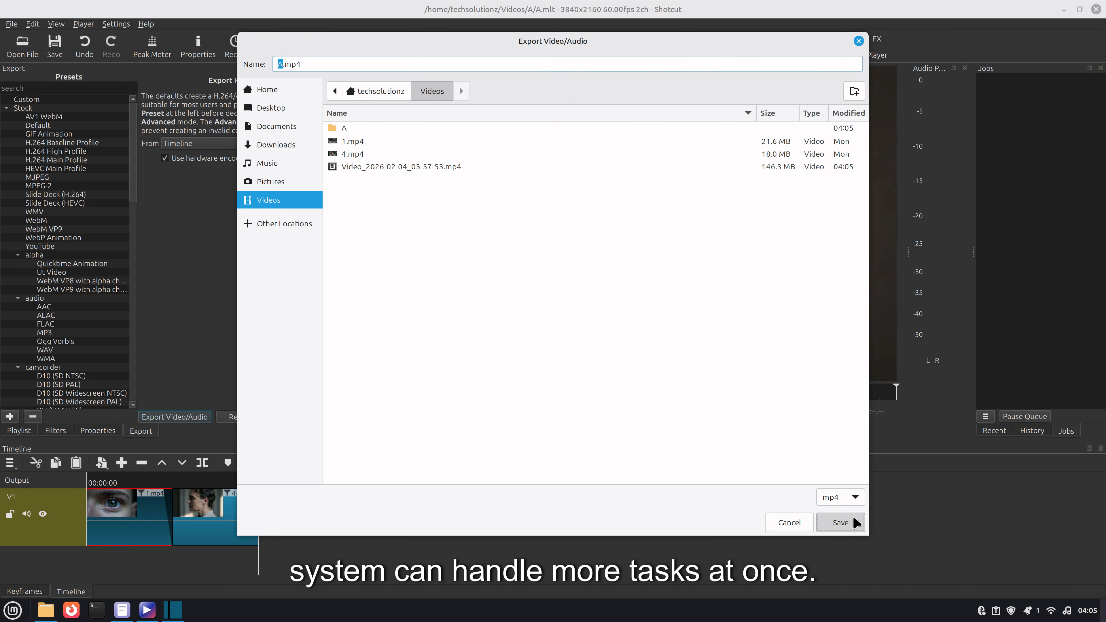
click(840, 523)
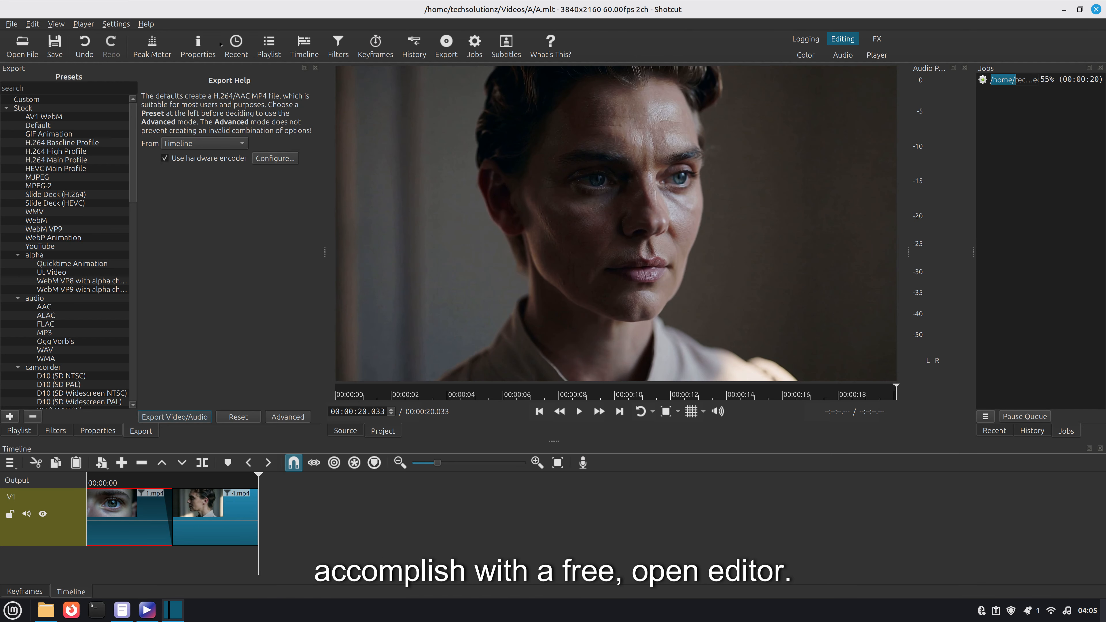
- Open the About Shotcut dialog to check the version, then close it
click(146, 23)
key(Escape)
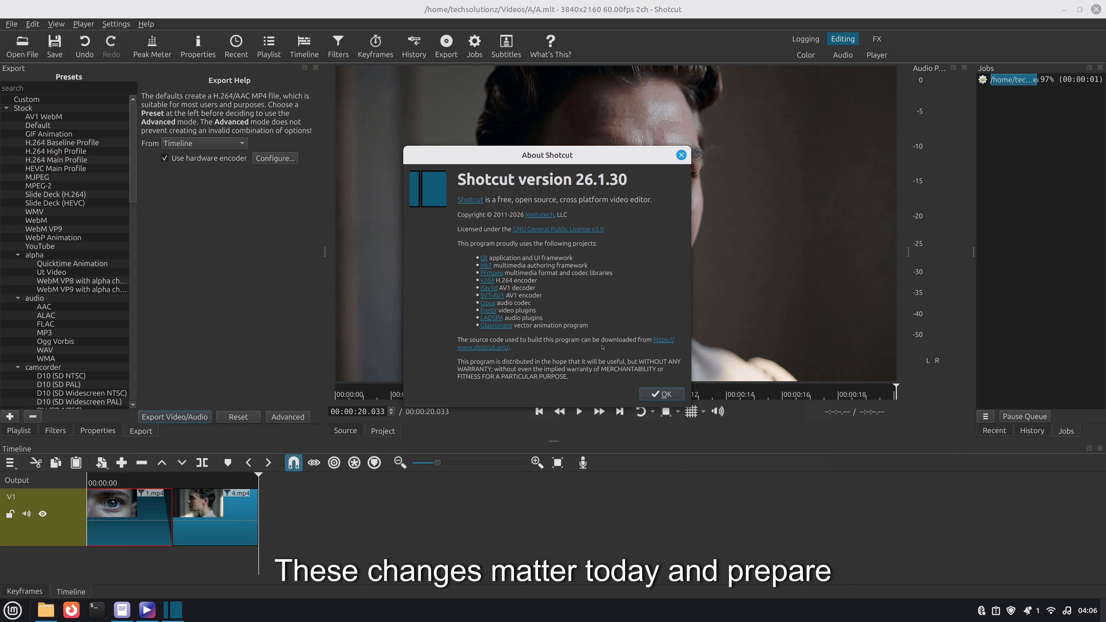
click(662, 393)
- Show the finished export job's file in the Files panel
right_click(1041, 79)
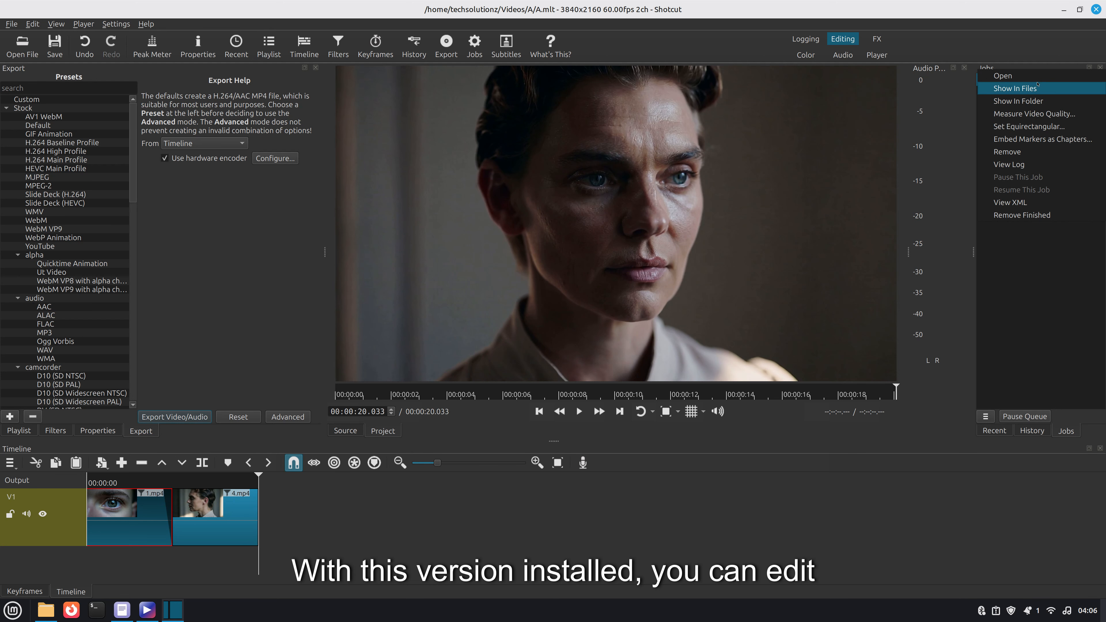
click(1028, 89)
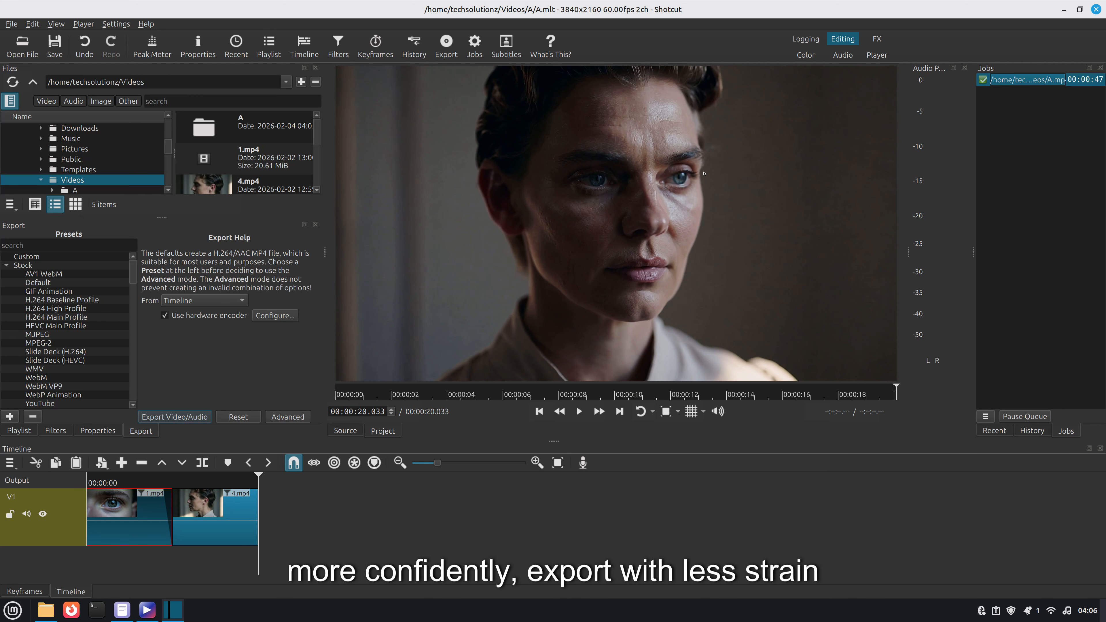